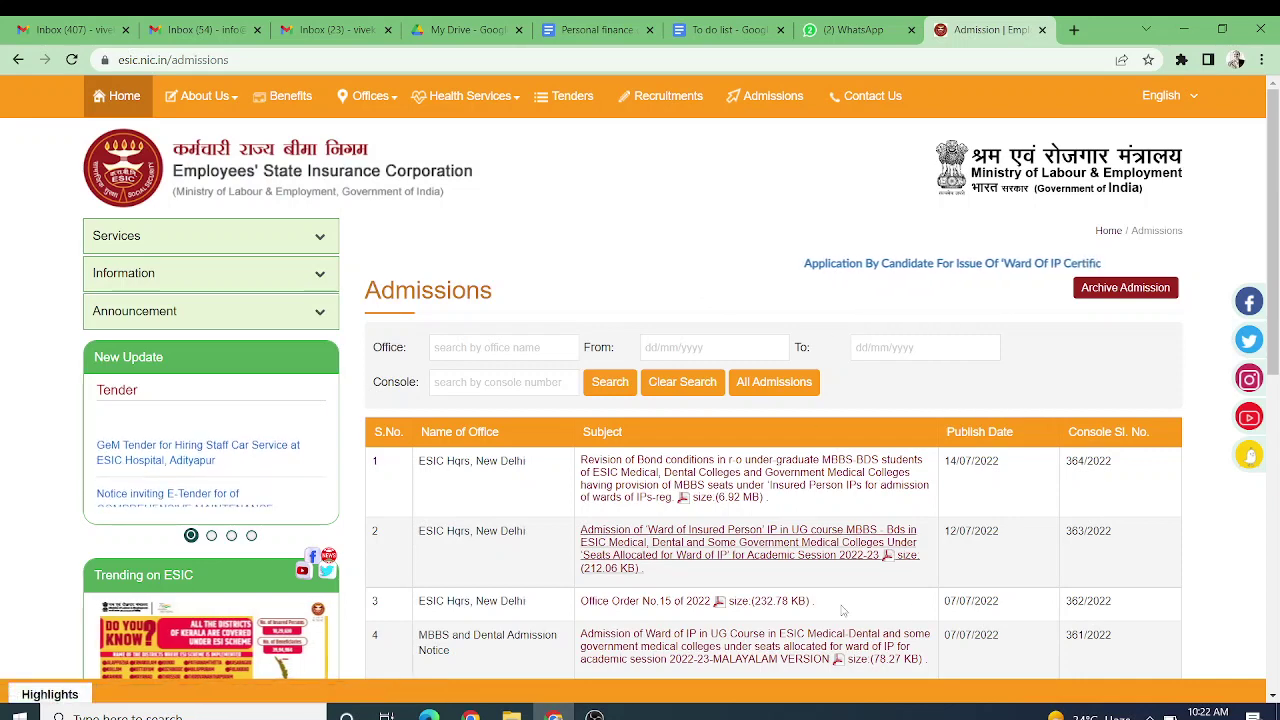
Step: Open the Ward of IP admission notice PDF from row 6 of the Admissions table
scroll(891, 598, "down", 2)
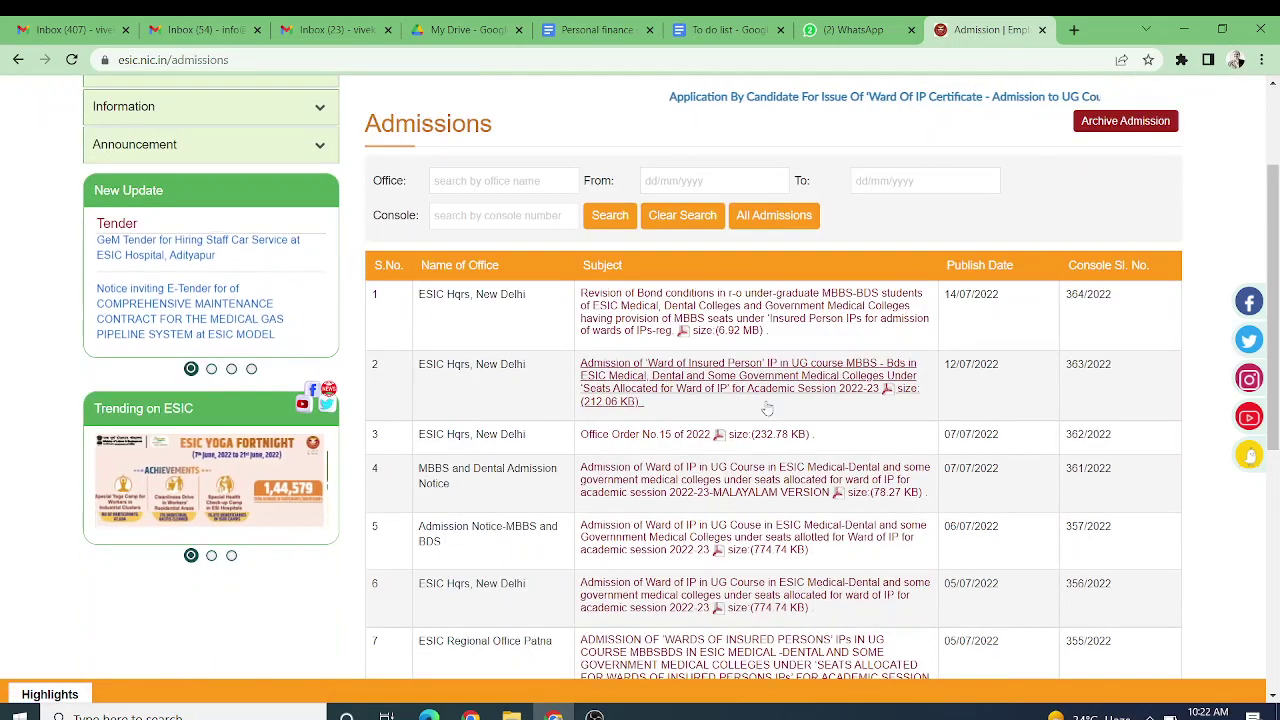
scroll(880, 610, "down", 1)
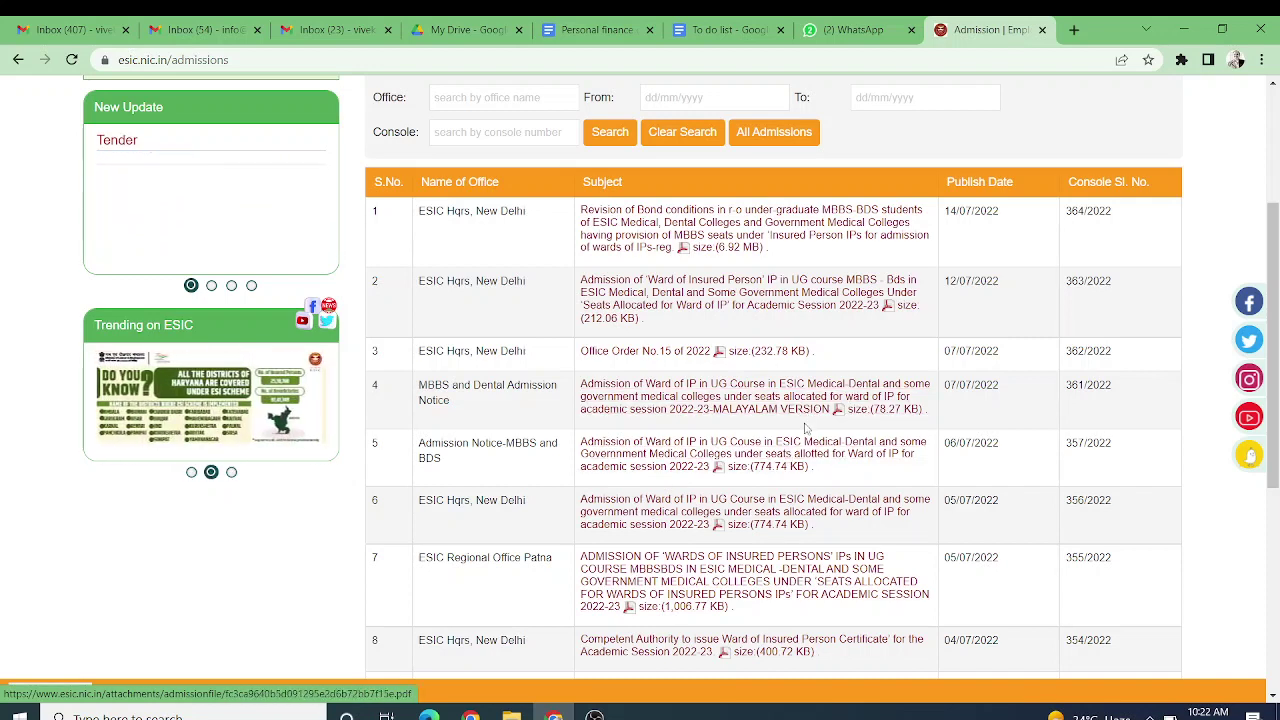
left_click(784, 506)
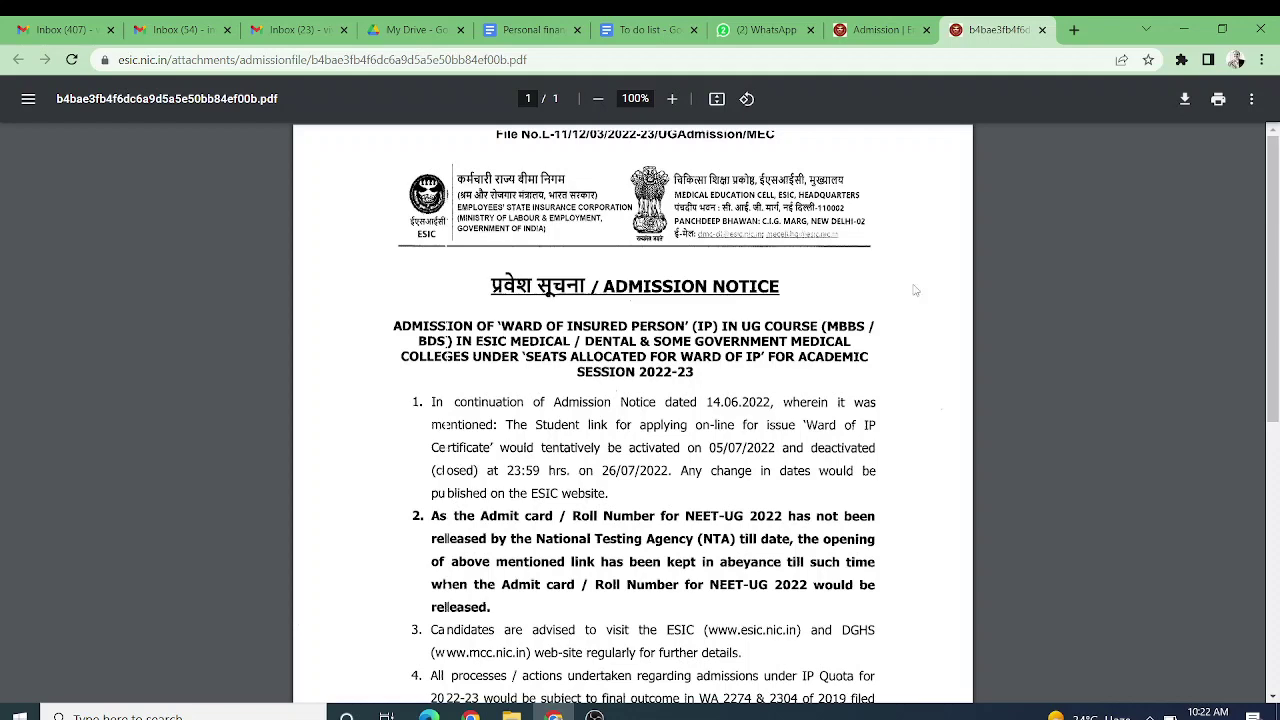
Step: Go back to the Admission tab, leaving the notice PDF open in its own tab
left_click(877, 27)
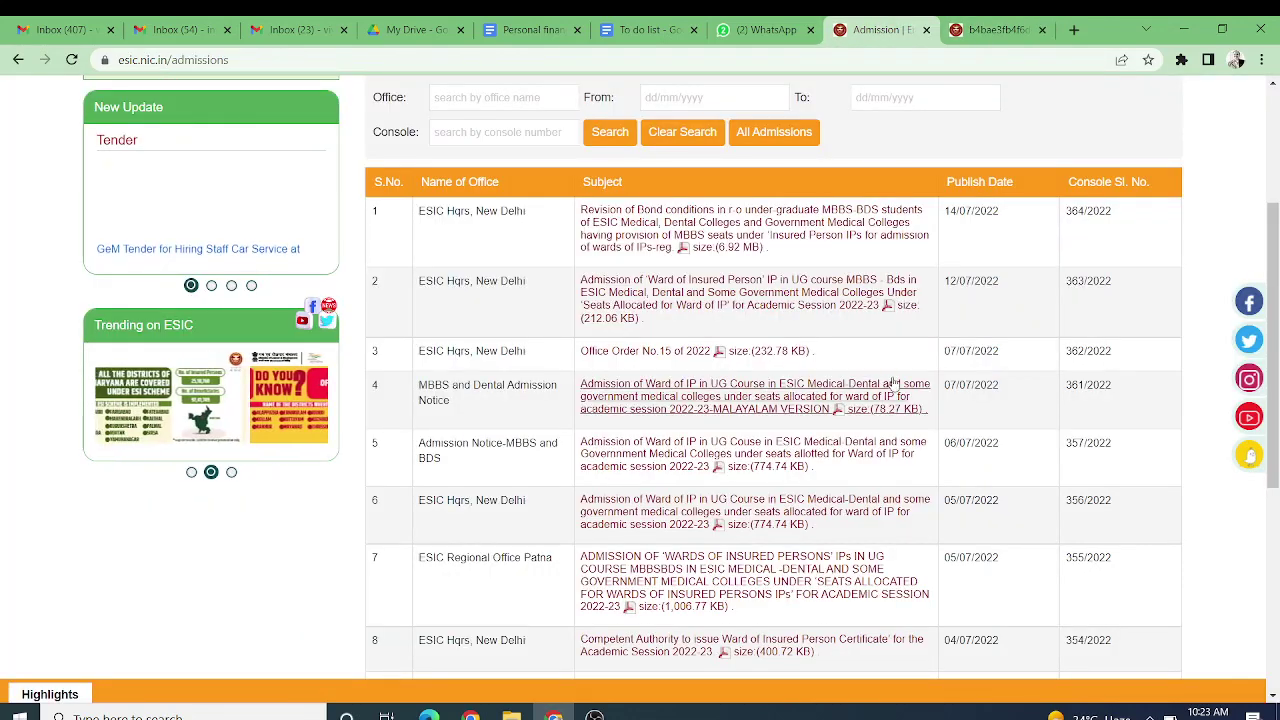
Step: Open the 'Application By Candidate For Issue Of Ward Of IP Certificate' link at the page top
scroll(894, 360, "up", 3)
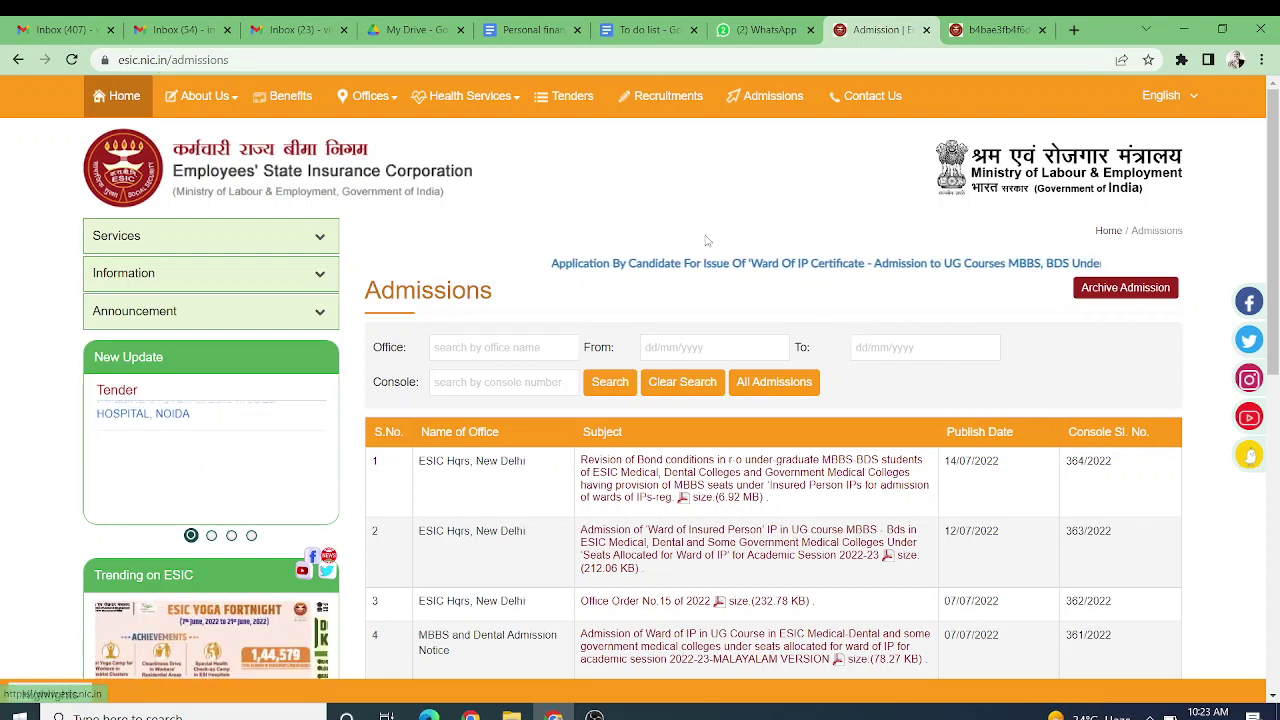
left_click(730, 267)
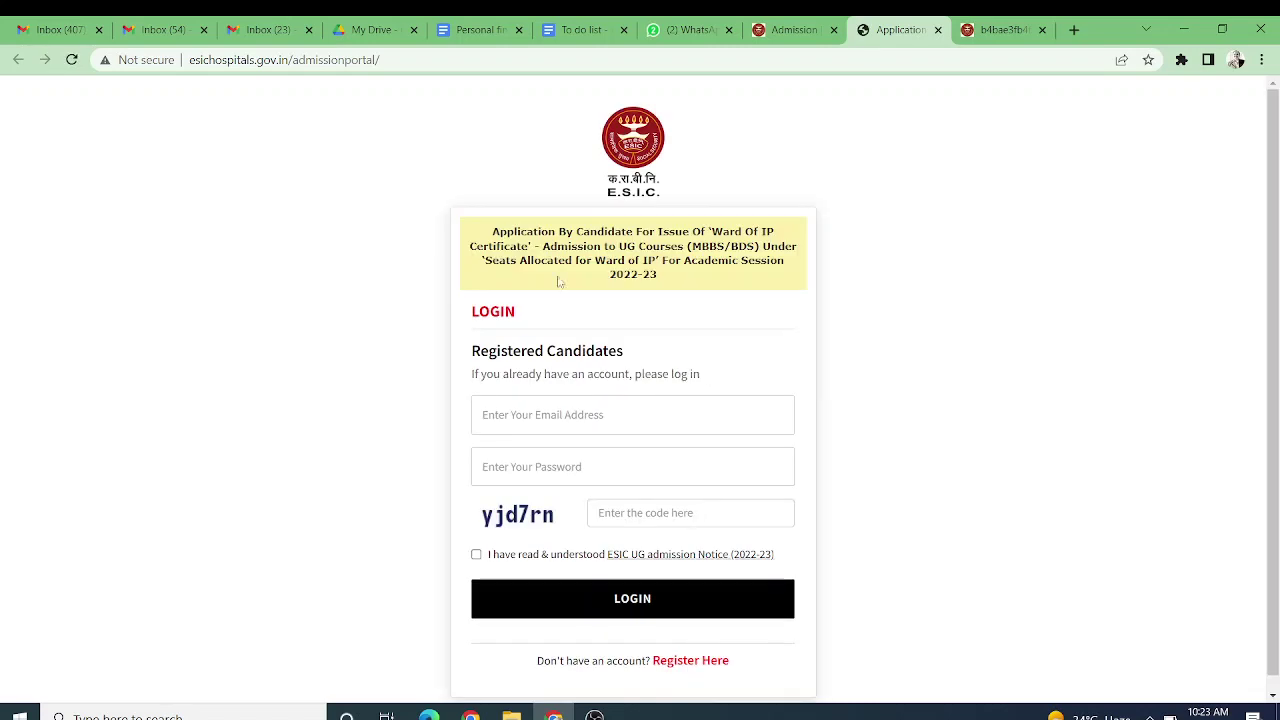
Step: Start a new account registration with the candidate's full name and e-mail address
left_click(706, 661)
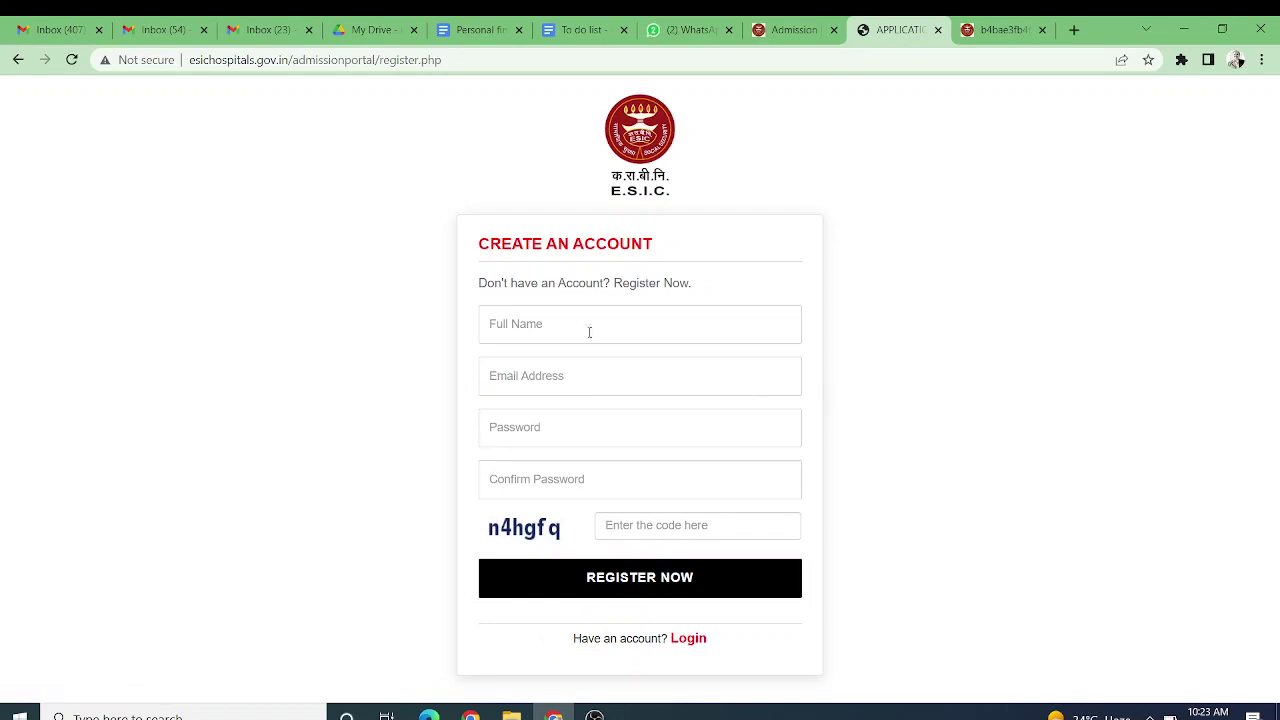
left_click(664, 332)
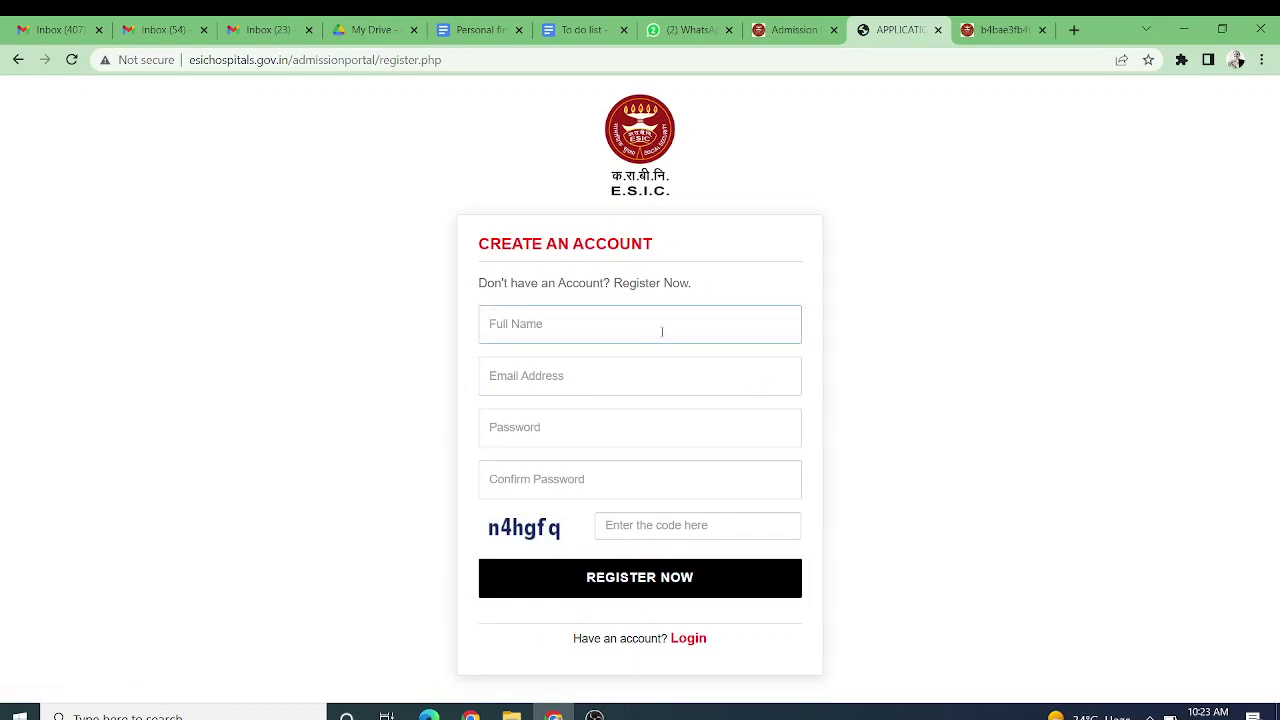
left_click(603, 367)
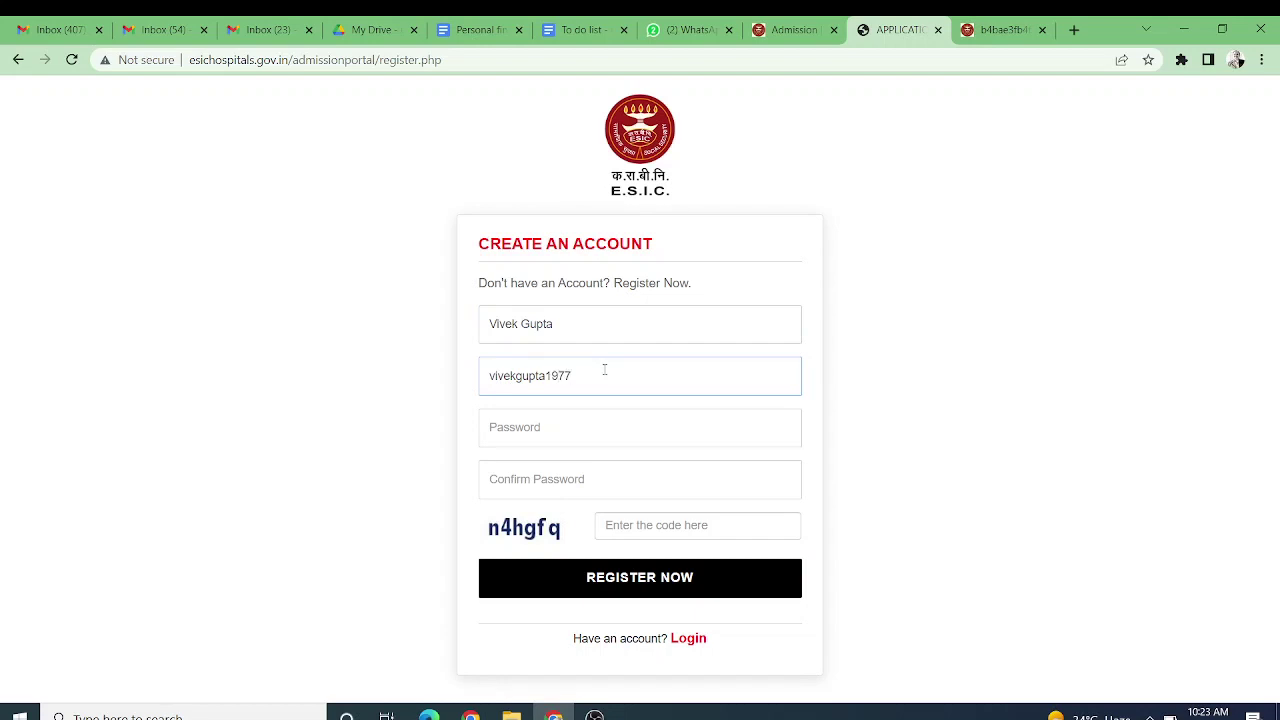
Step: Enter the account password and type it again in Confirm Password
left_click(592, 432)
type("*********")
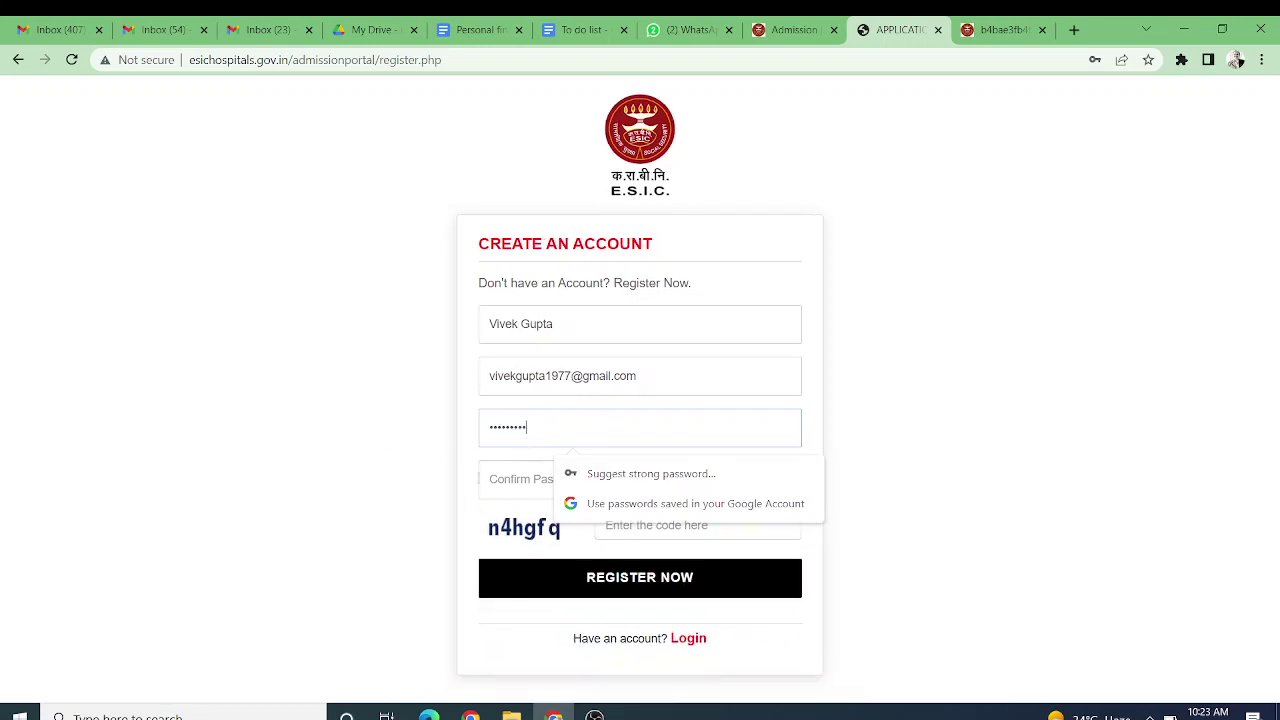
left_click(507, 479)
type("******")
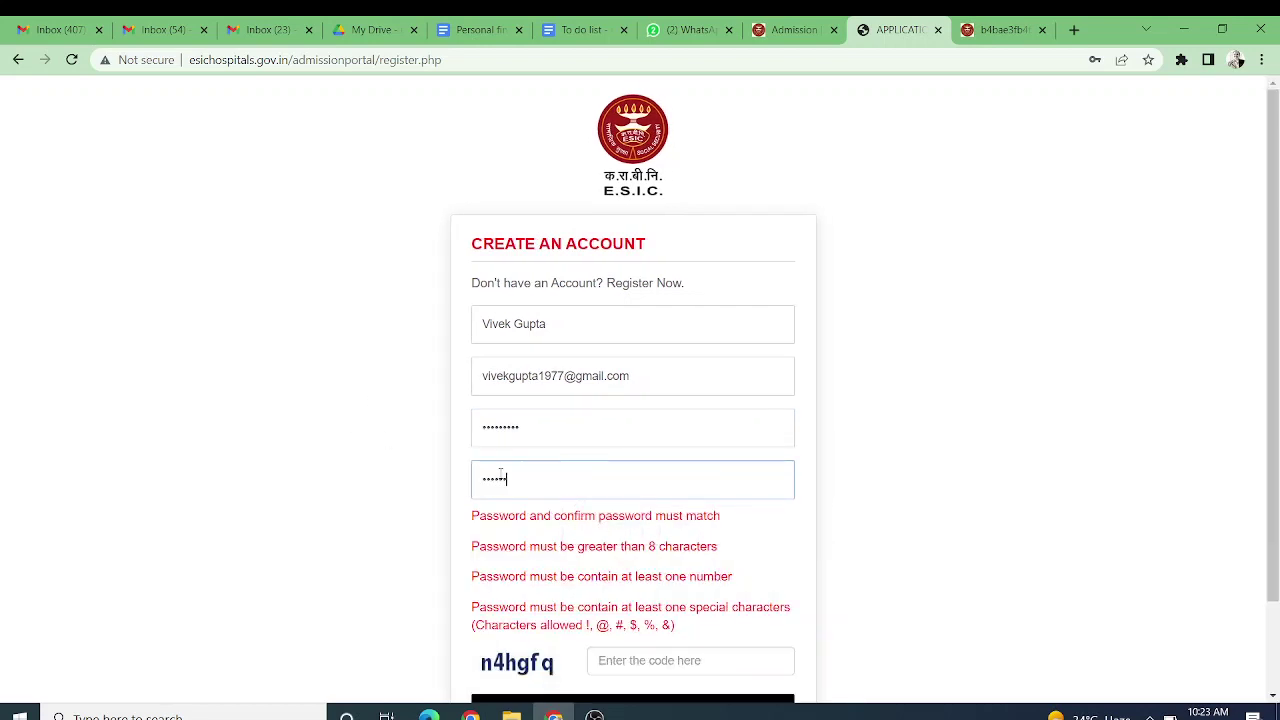
type("***")
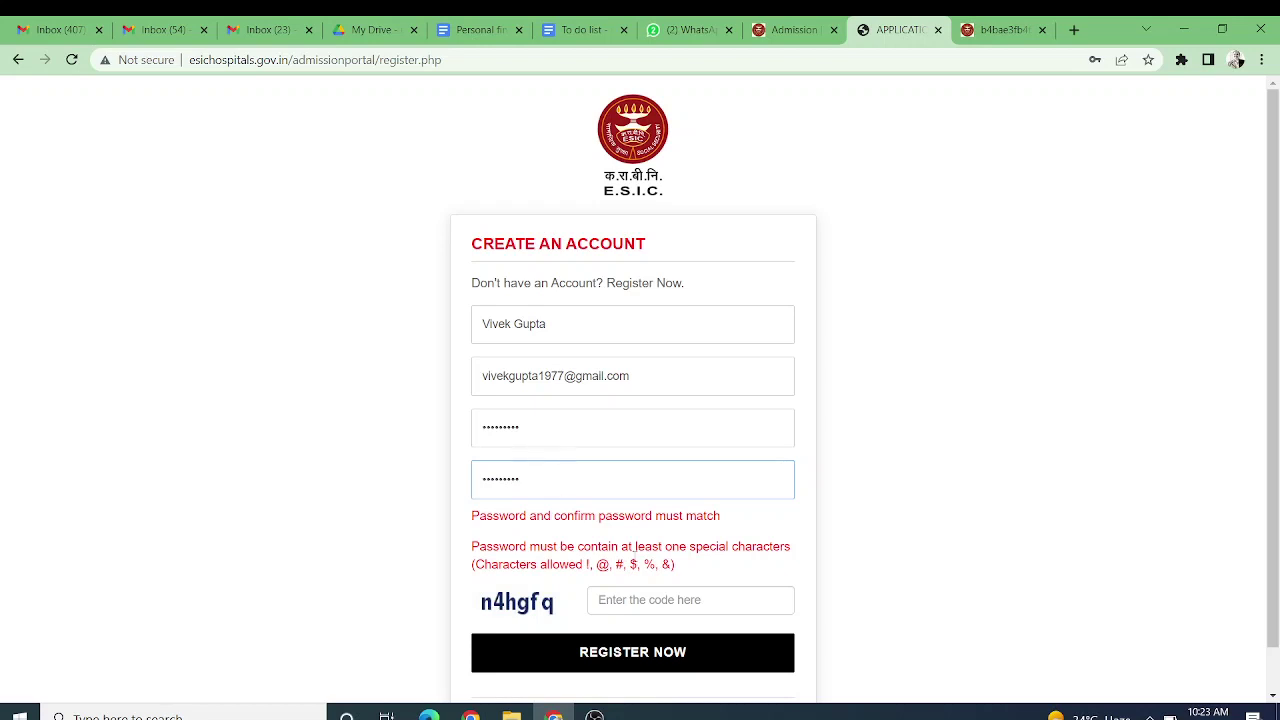
left_click(900, 543)
Step: Re-enter both password fields so they match, then fill in the captcha code
left_click(631, 433)
key("ctrl+a")
key("BackSpace")
type("*****")
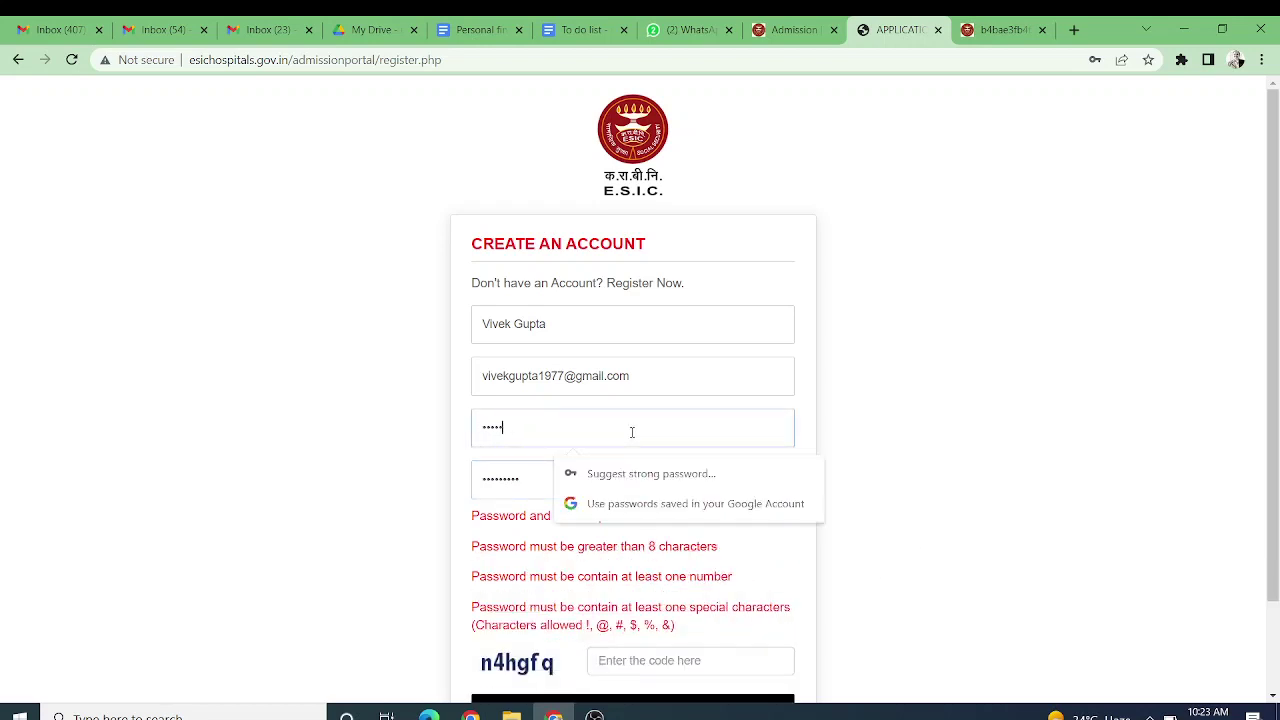
type("****")
left_click(530, 478)
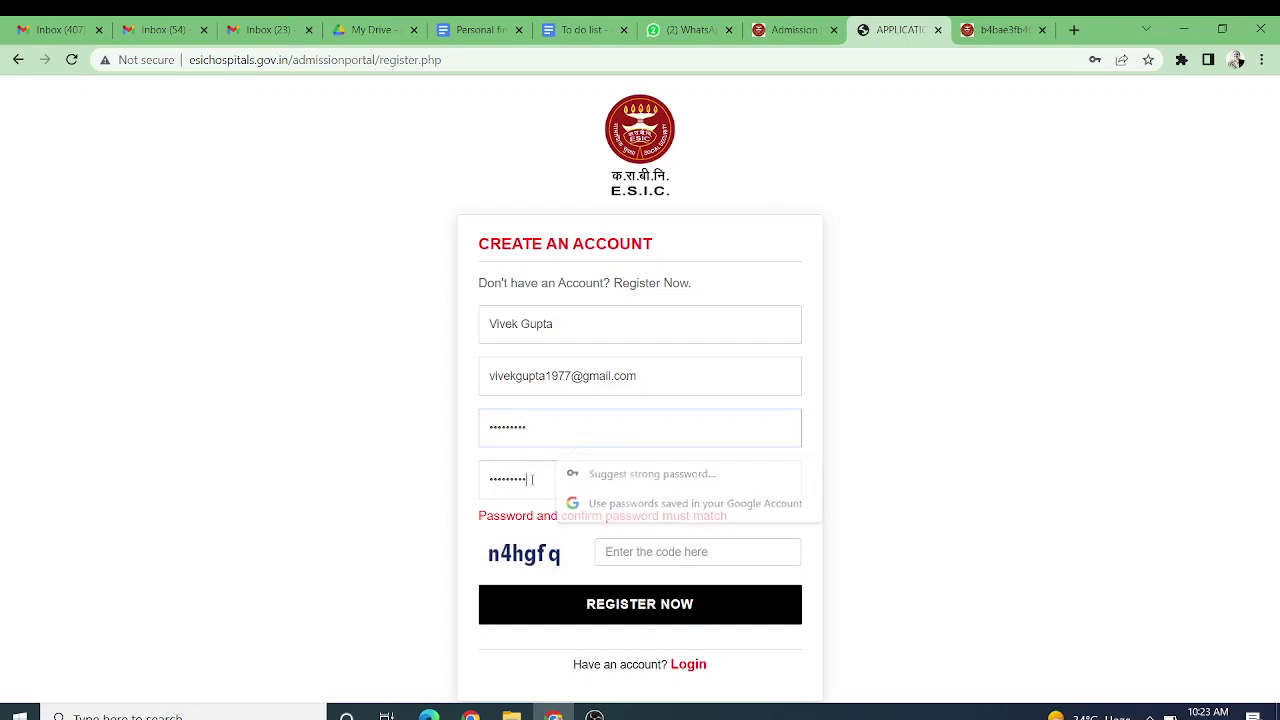
key("BackSpace")
key("BackSpace")
key("BackSpace")
key("BackSpace")
key("BackSpace")
key("BackSpace")
key("BackSpace")
key("BackSpace")
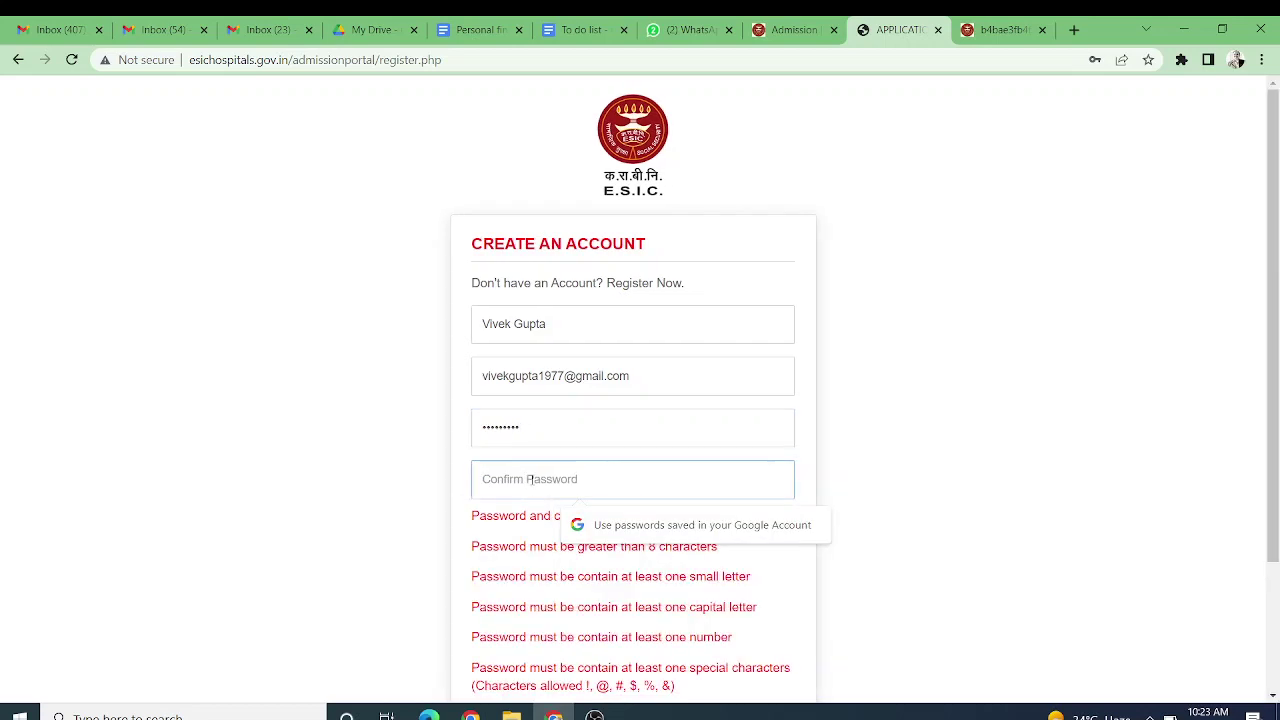
type("*********")
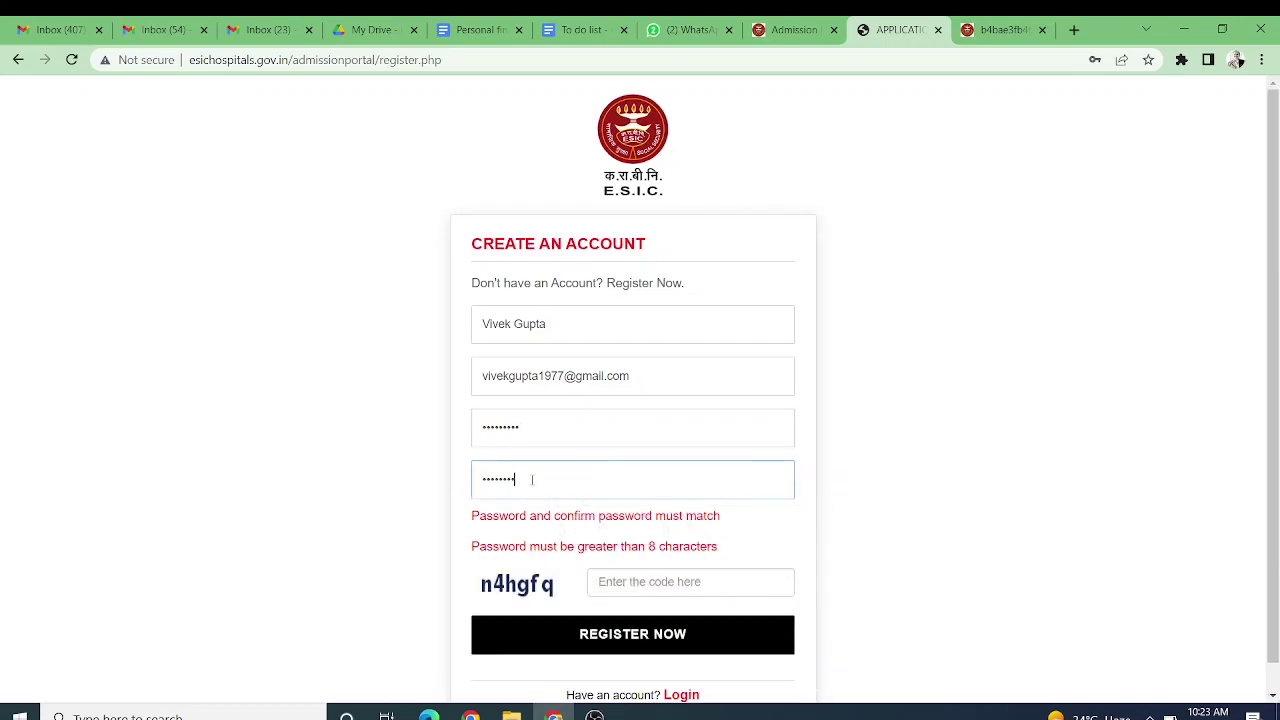
left_click(679, 524)
type("n4")
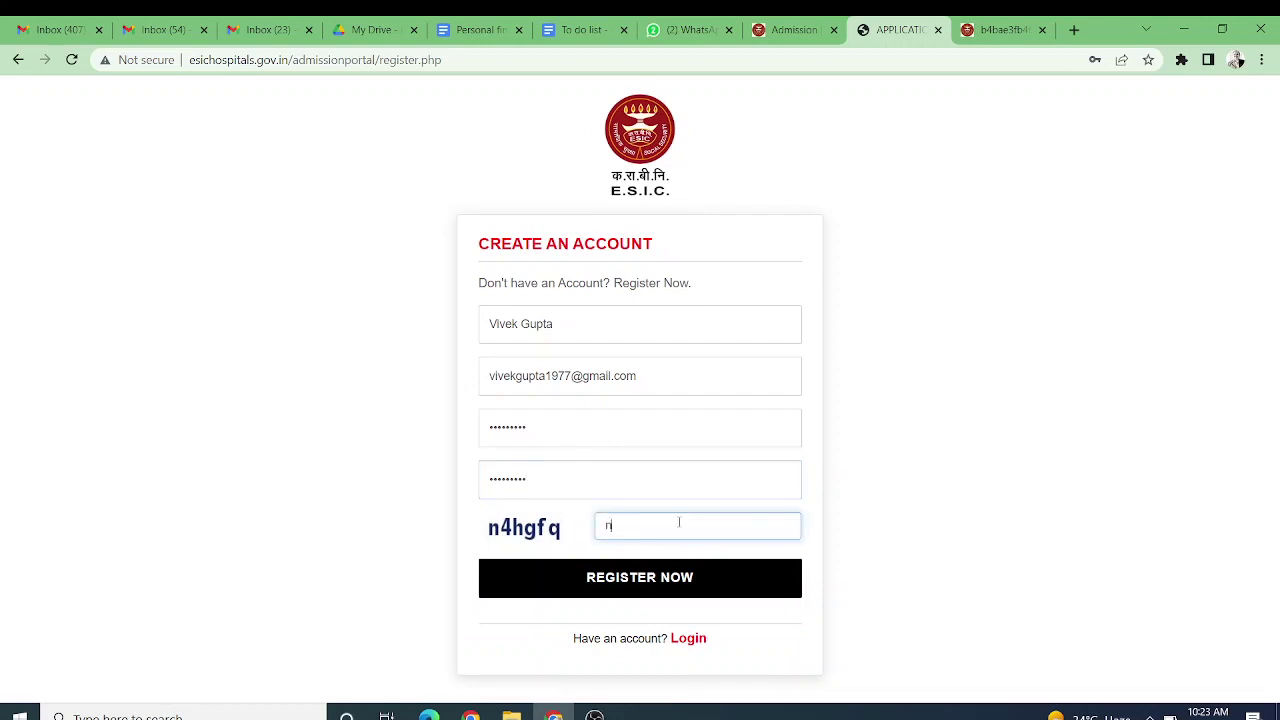
type("hgfq")
left_click(689, 578)
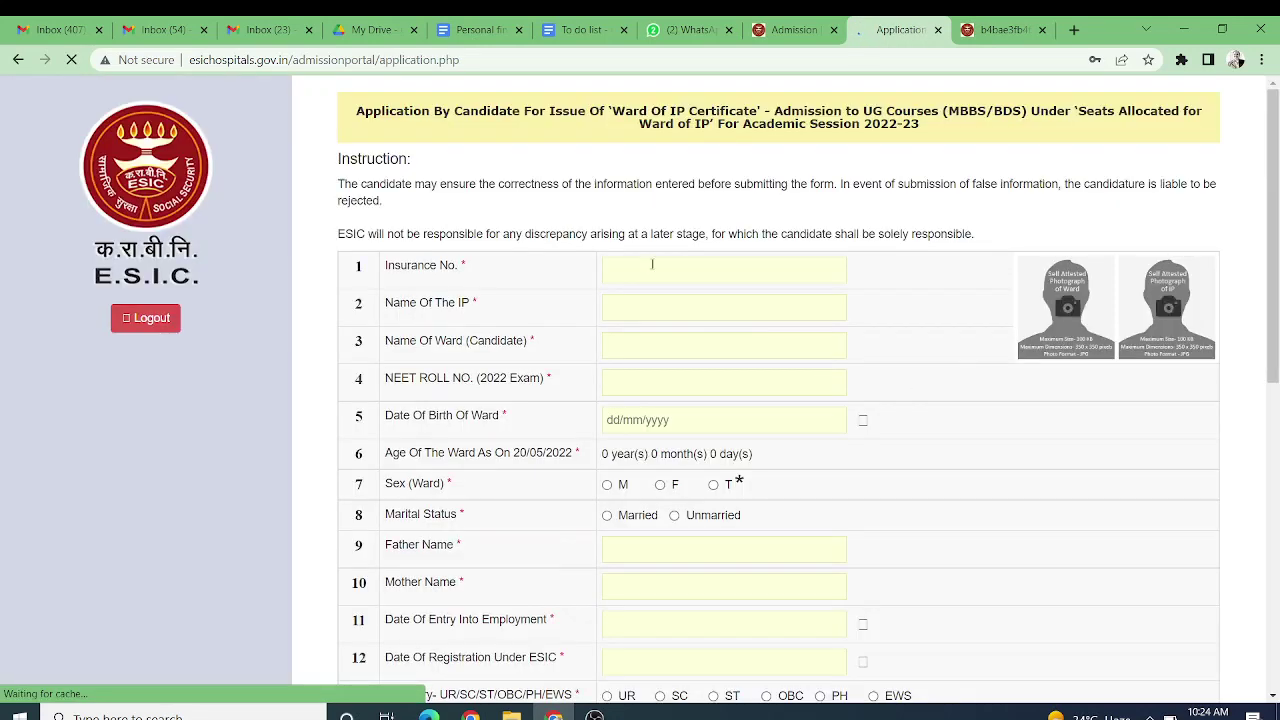
left_click(1149, 83)
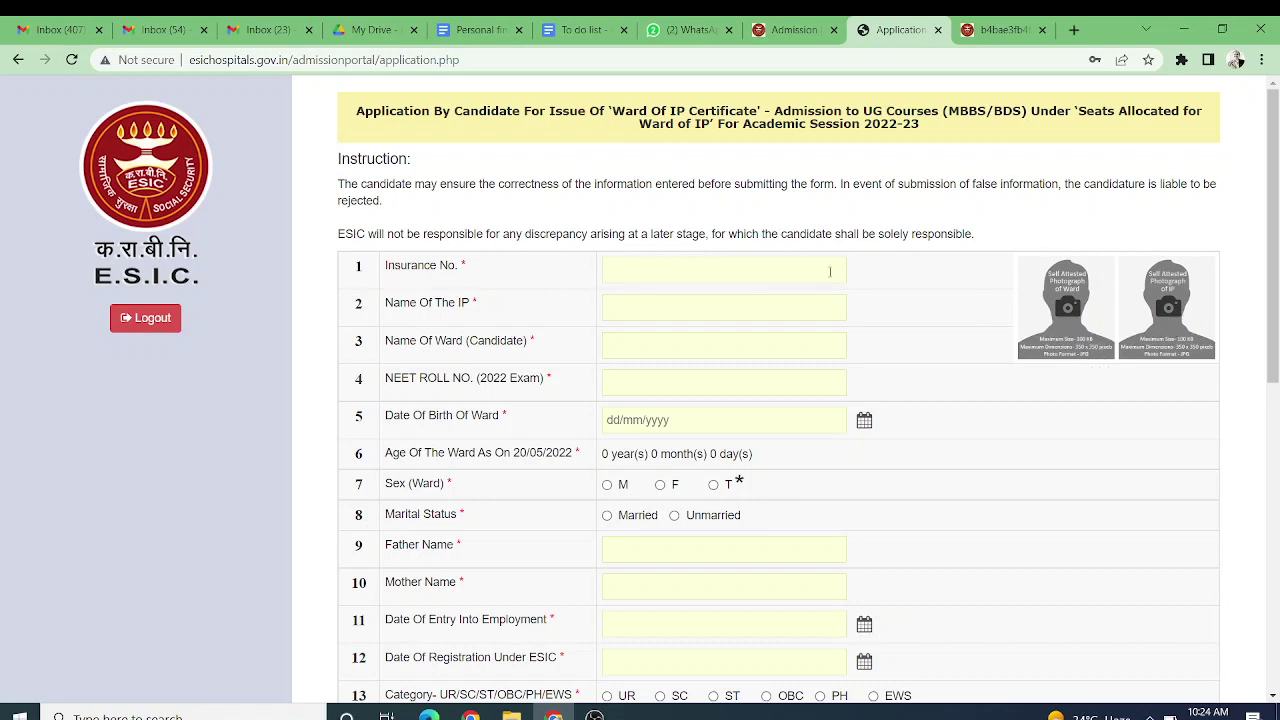
left_click(709, 343)
scroll(620, 486, "down", 2)
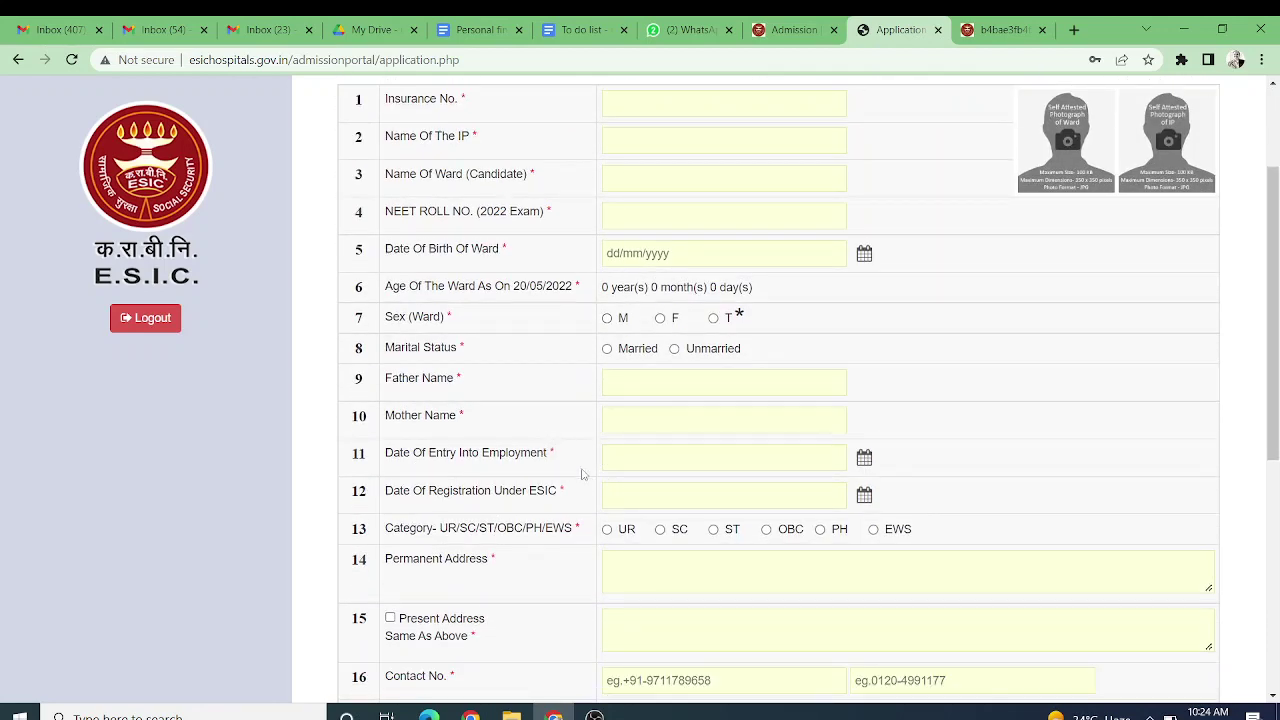
scroll(690, 470, "up", 3)
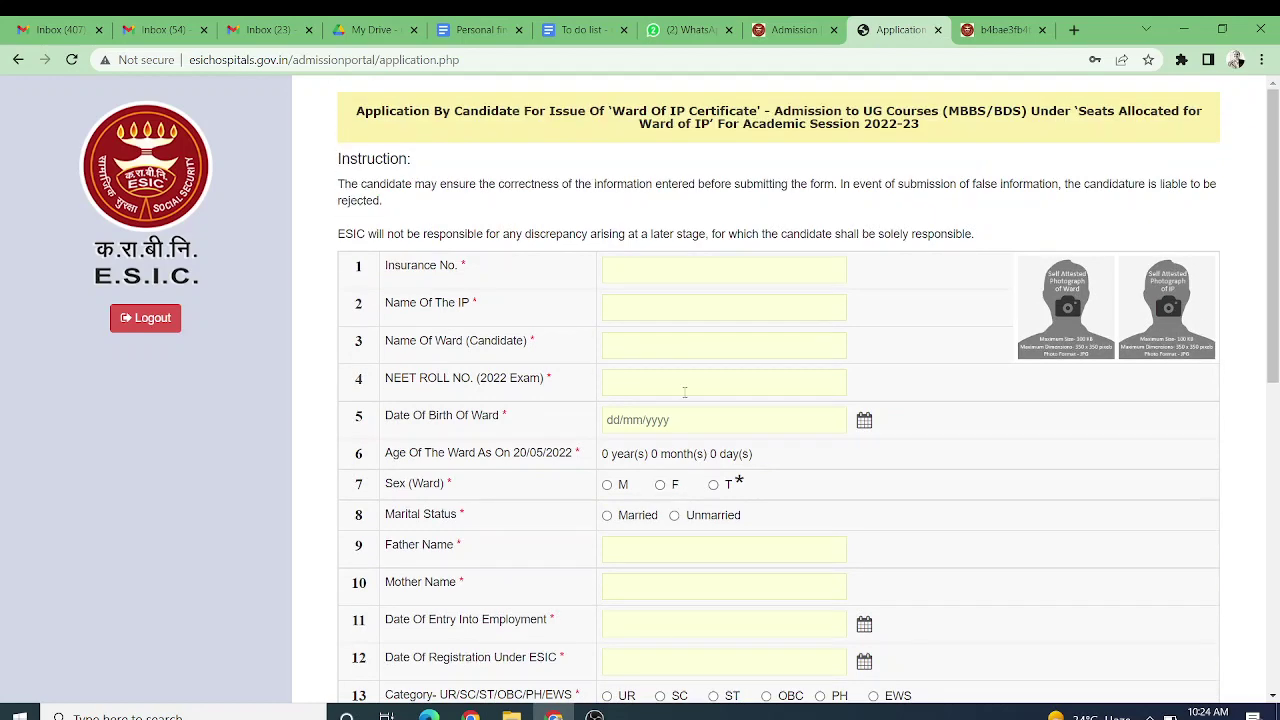
scroll(714, 335, "down", 1)
scroll(714, 335, "down", 6)
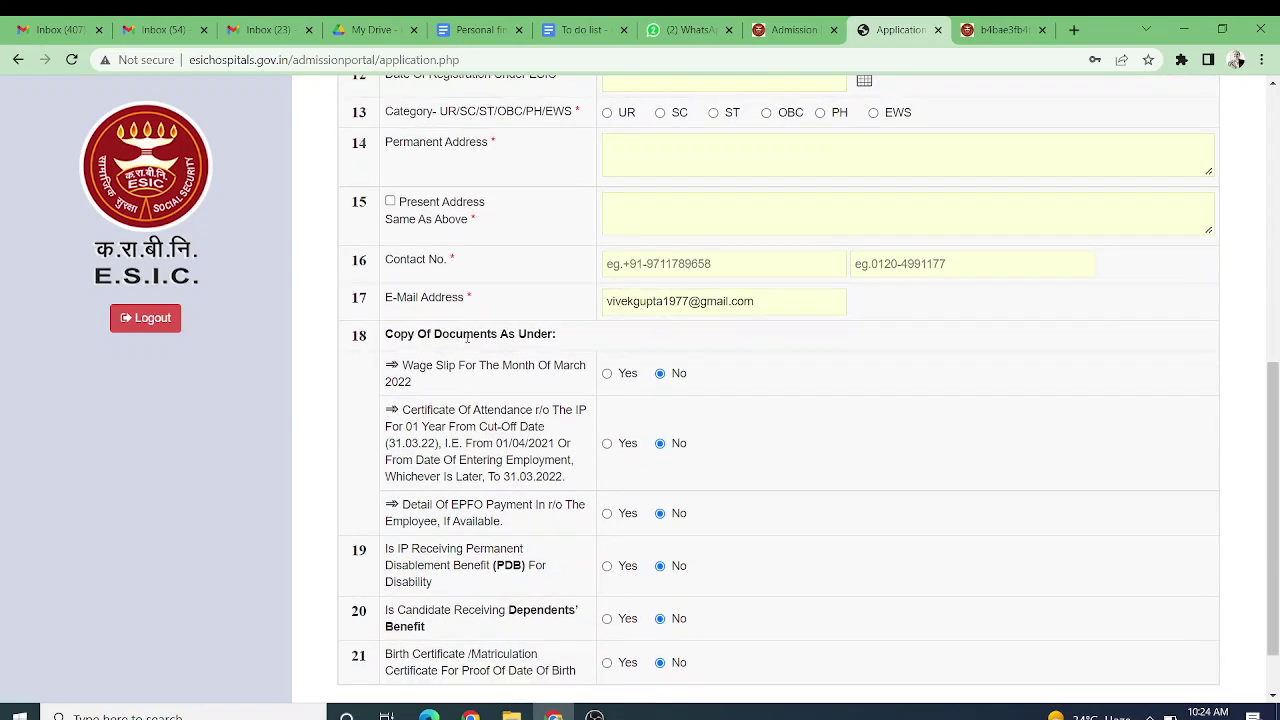
scroll(506, 234, "up", 3)
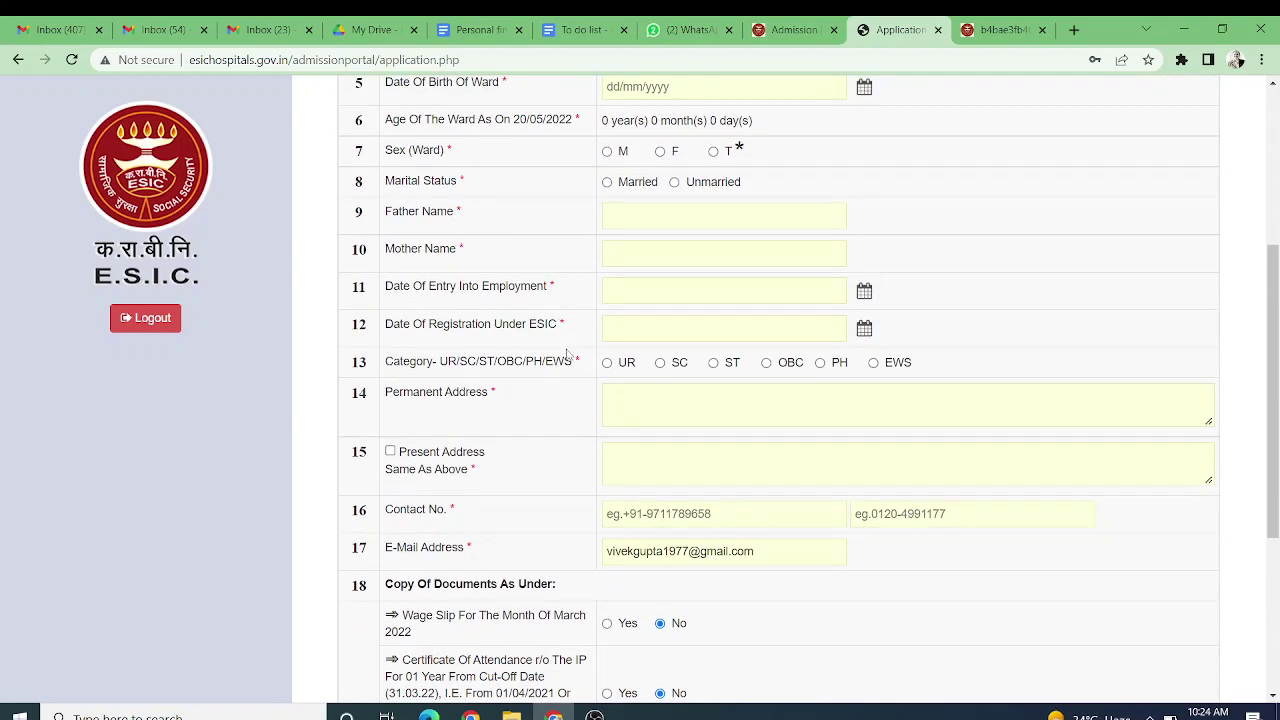
scroll(564, 347, "down", 2)
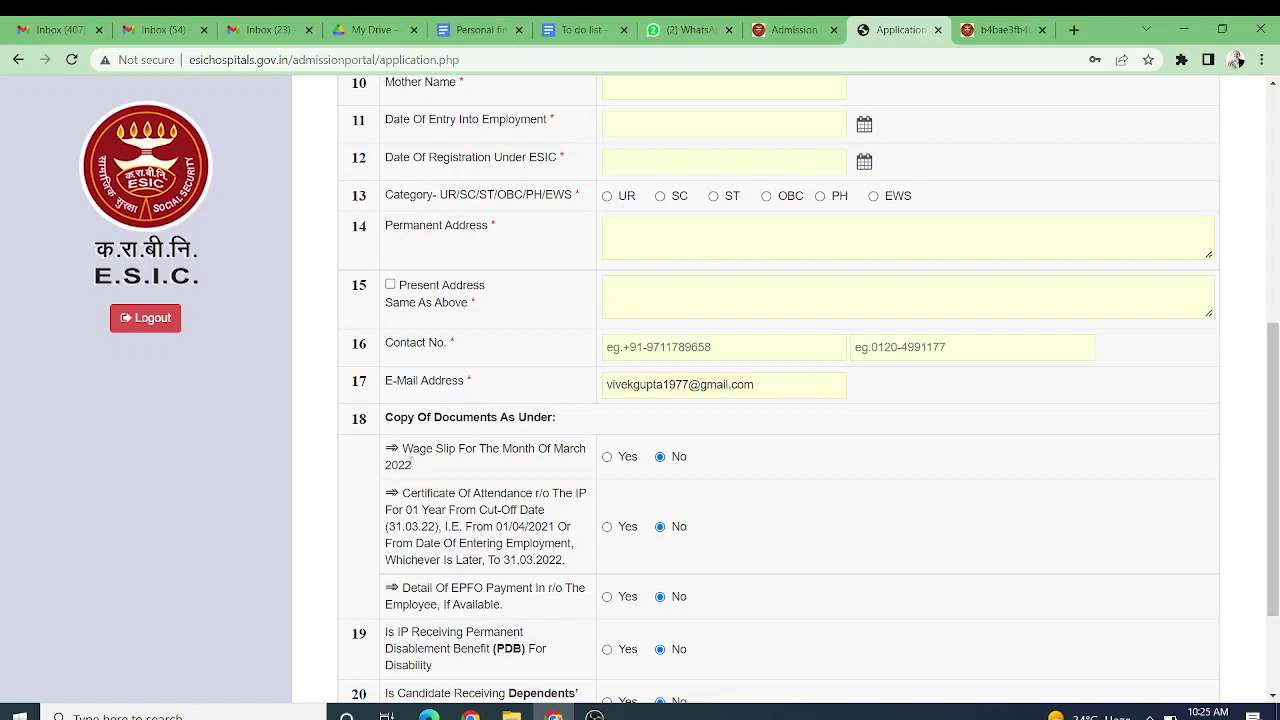
left_click(607, 457)
left_click(663, 458)
scroll(520, 420, "down", 2)
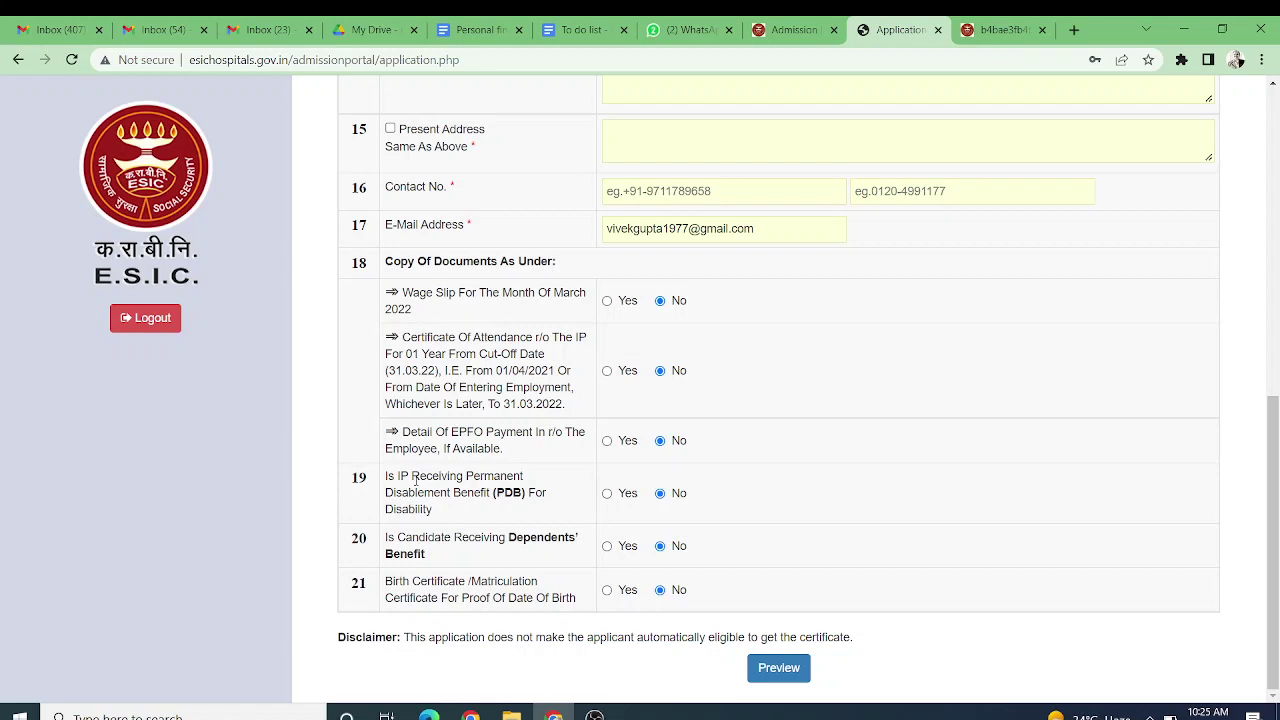
left_click_drag(419, 478, 463, 517)
left_click(455, 521)
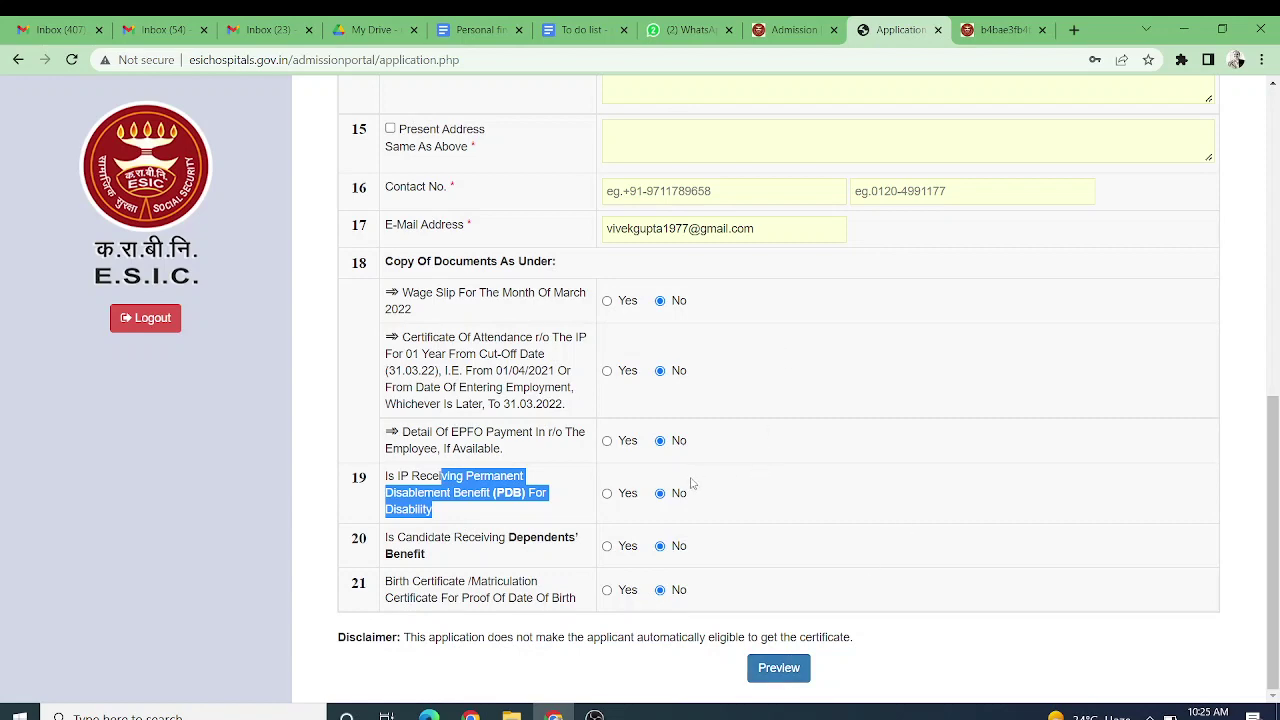
scroll(690, 483, "up", 3)
scroll(649, 483, "up", 3)
left_click(684, 268)
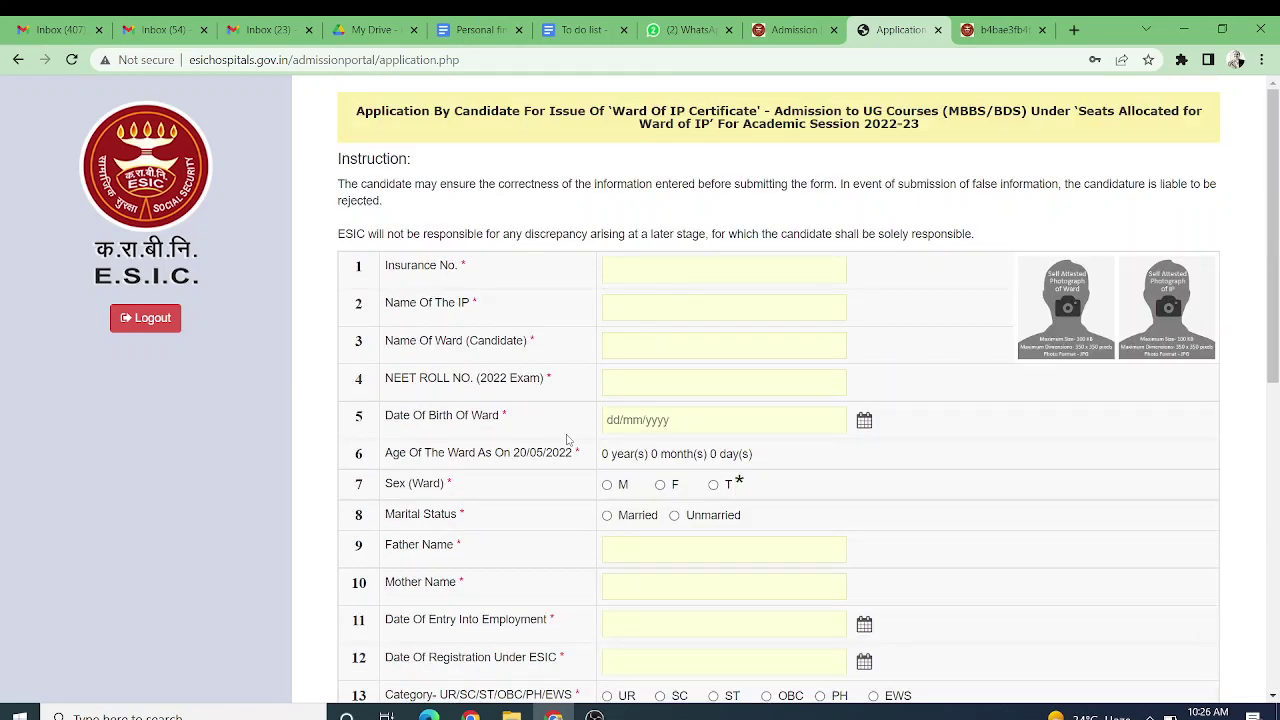
scroll(569, 435, "down", 2)
scroll(569, 435, "down", 4)
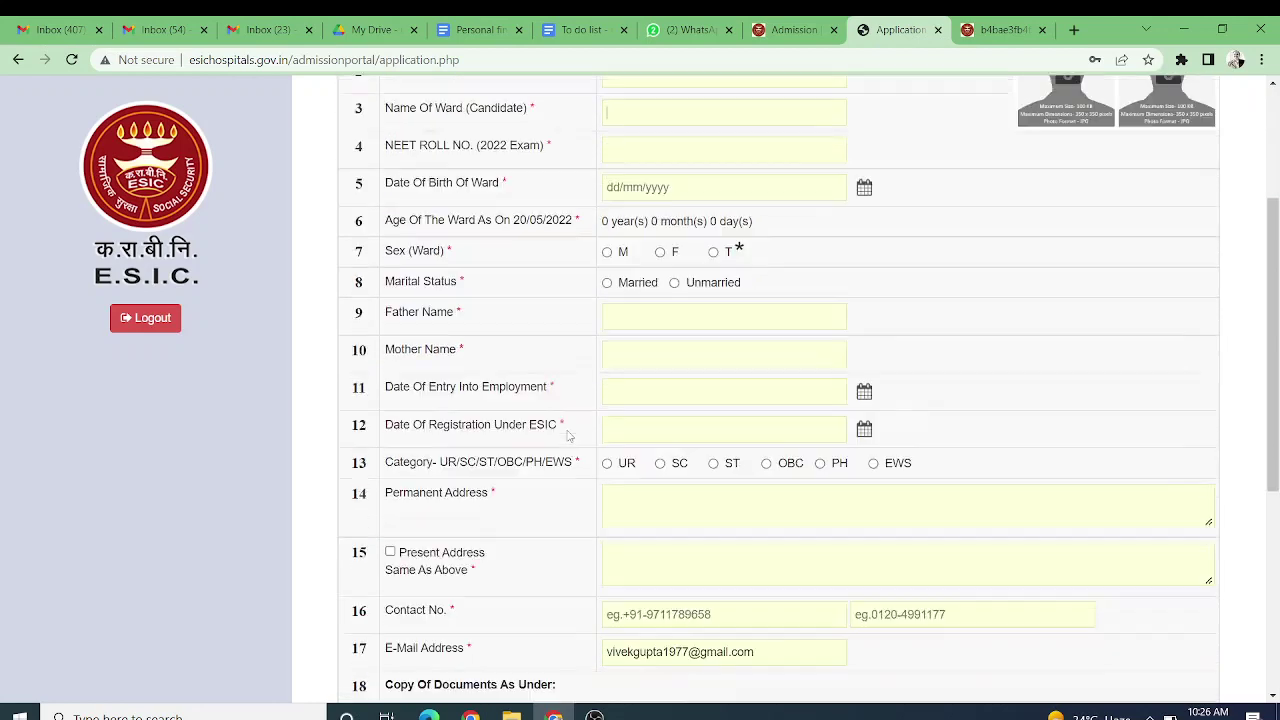
left_click_drag(399, 492, 572, 568)
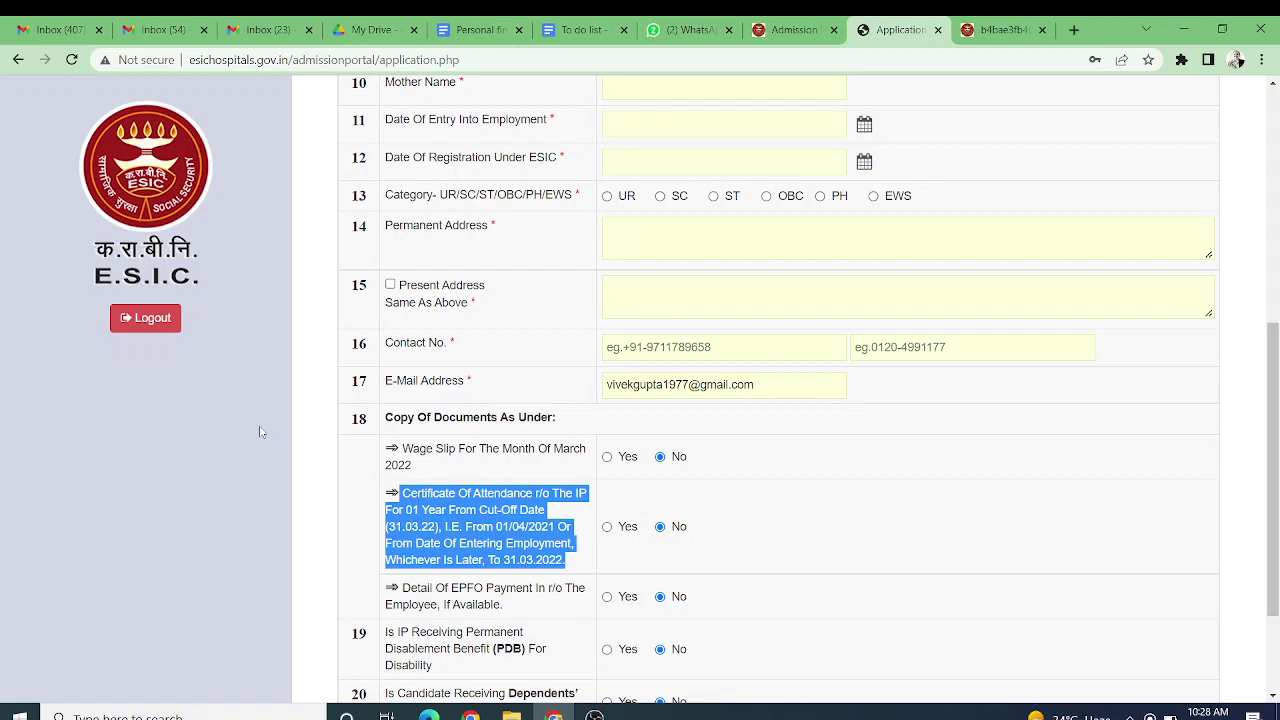
Step: Highlight 'IP' in the Name Of The IP label, then return to the Admission tab
scroll(260, 432, "up", 4)
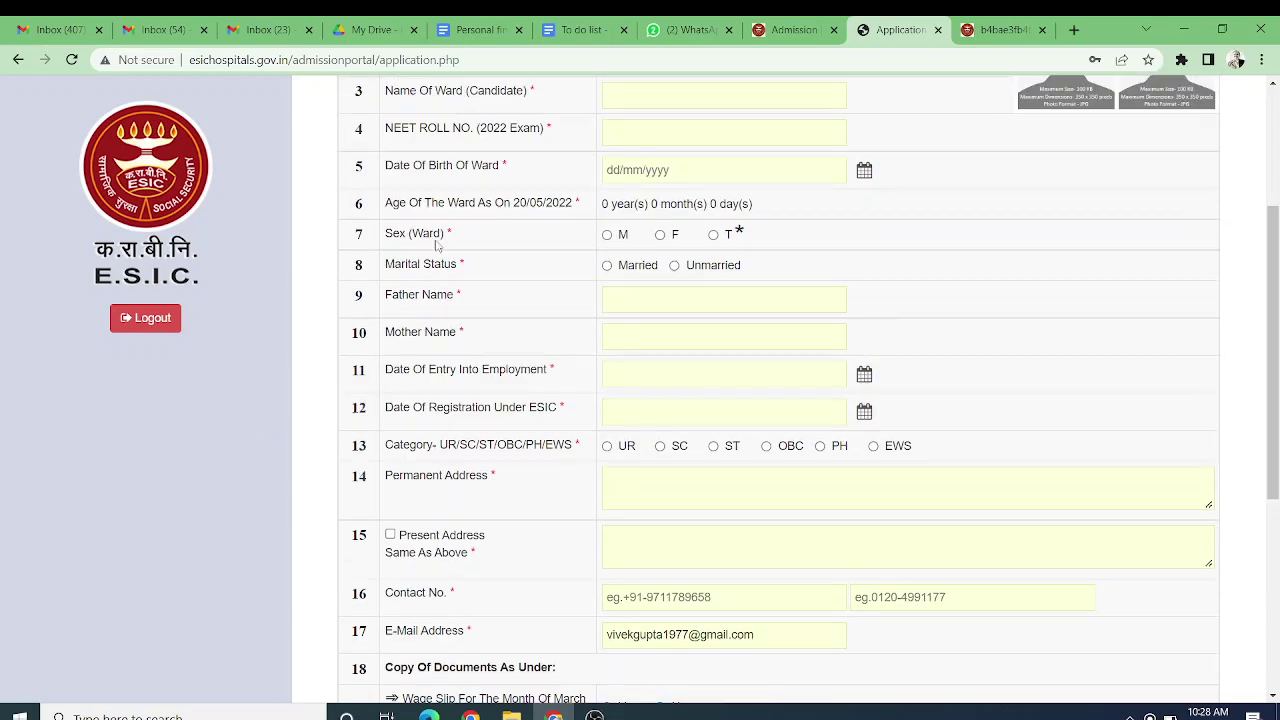
left_click_drag(452, 212, 518, 225)
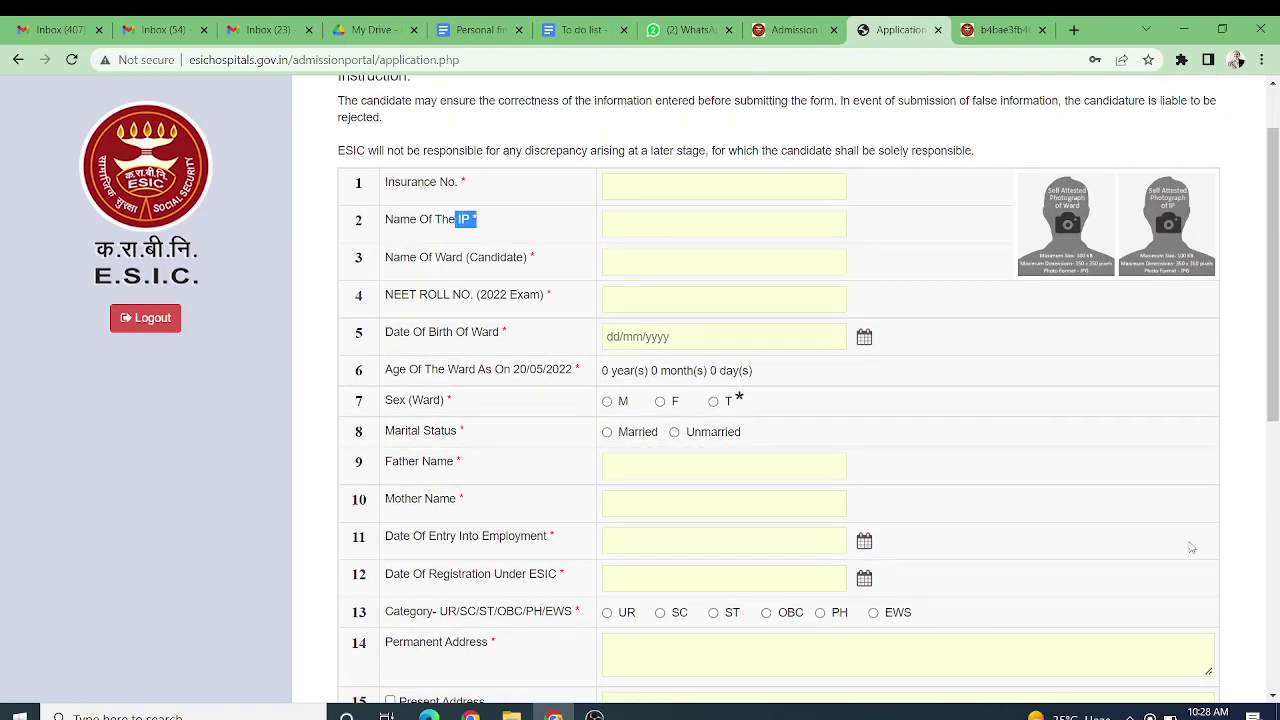
scroll(1191, 547, "up", 1)
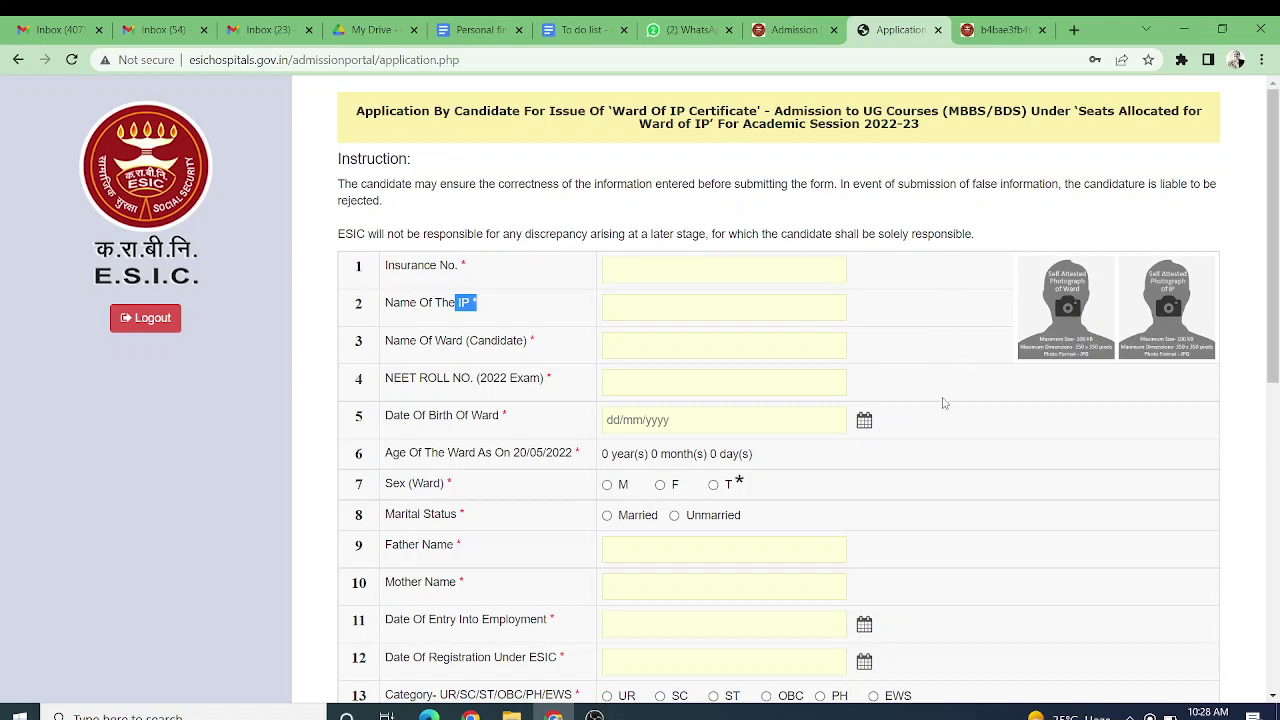
left_click(795, 30)
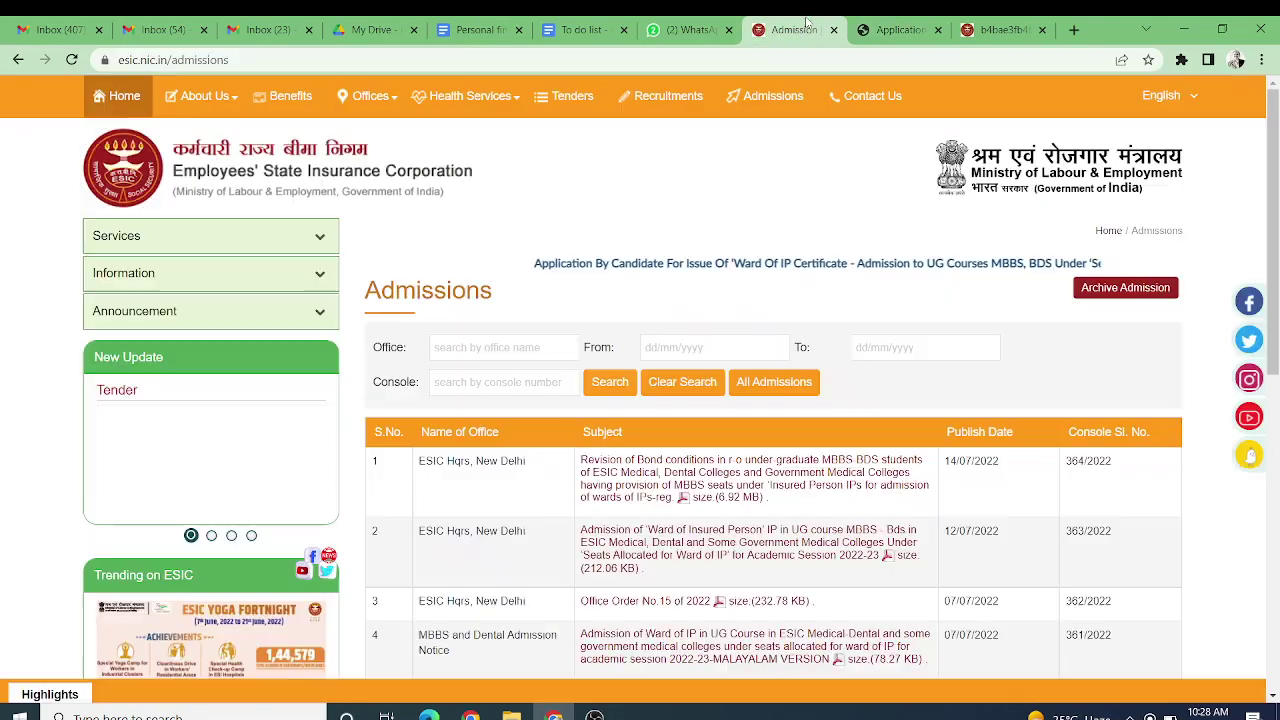
Step: Open the row 10 PDF notice for Wards of Insured Persons' MBBS/BDS admission
scroll(690, 453, "down", 3)
scroll(677, 487, "down", 2)
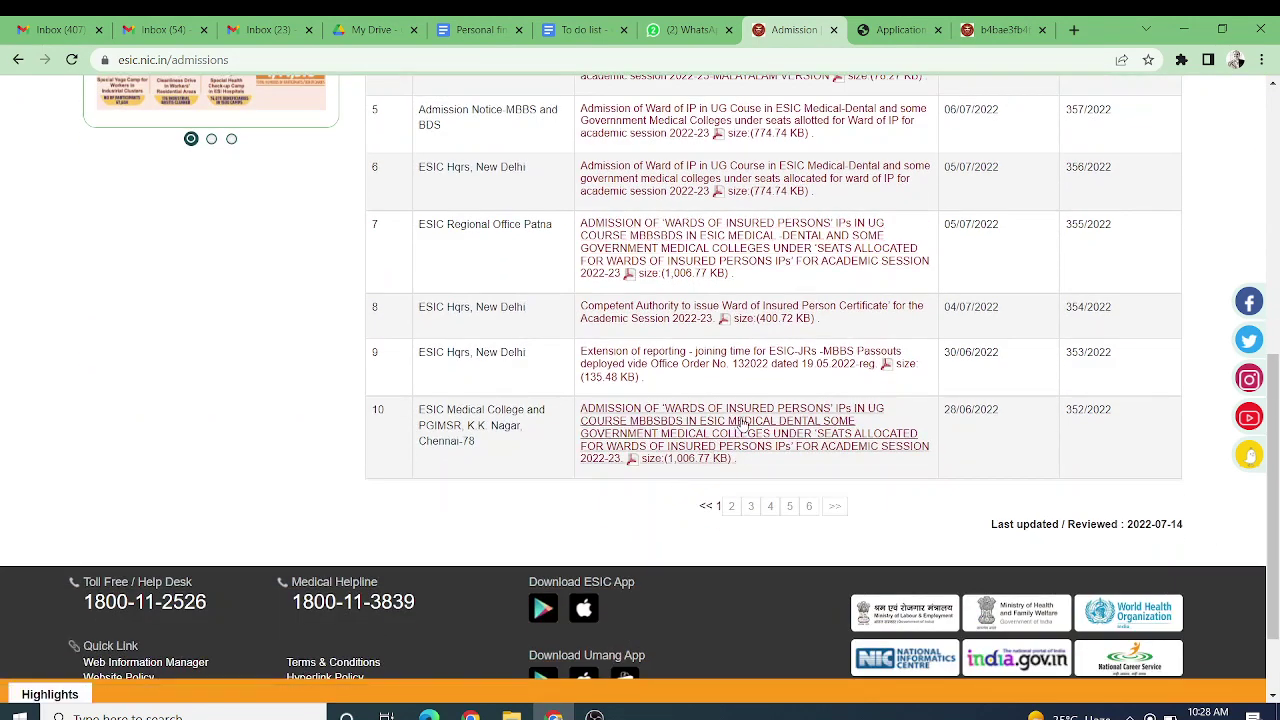
left_click(742, 424)
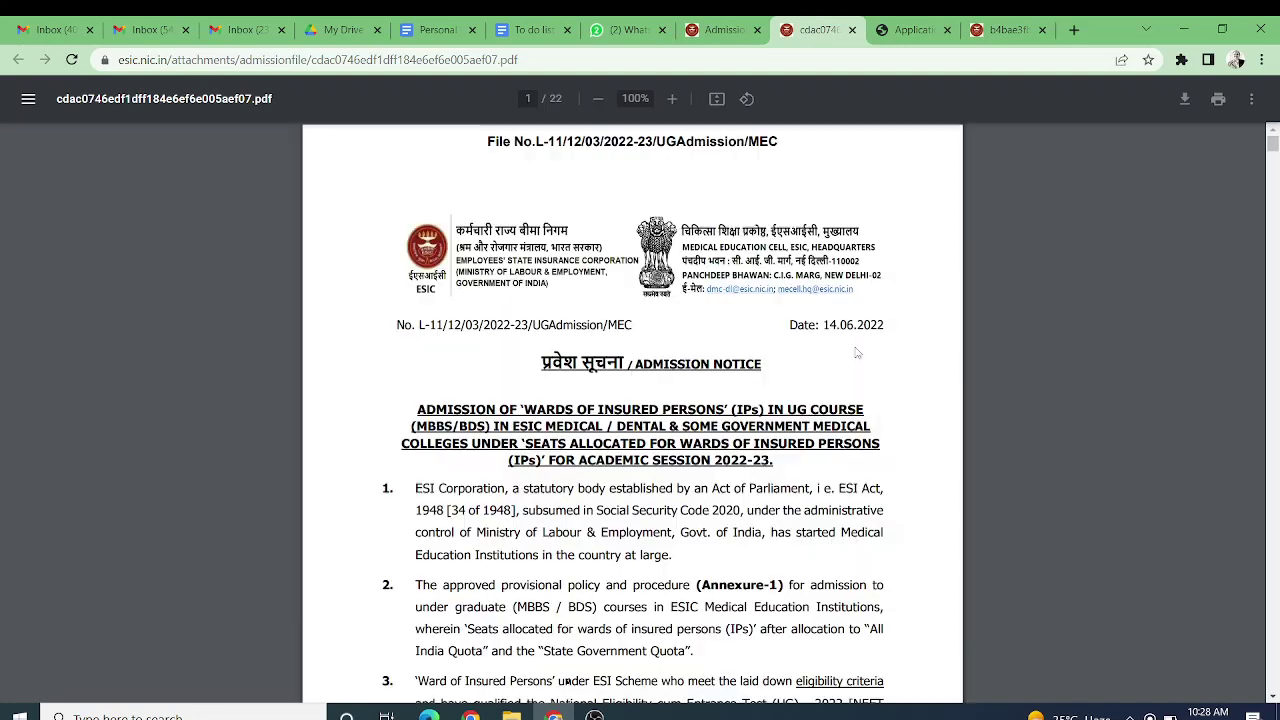
Step: Find section 6 How to Apply and highlight the 6.1.1 online application instructions
scroll(701, 352, "down", 3)
scroll(701, 352, "down", 10)
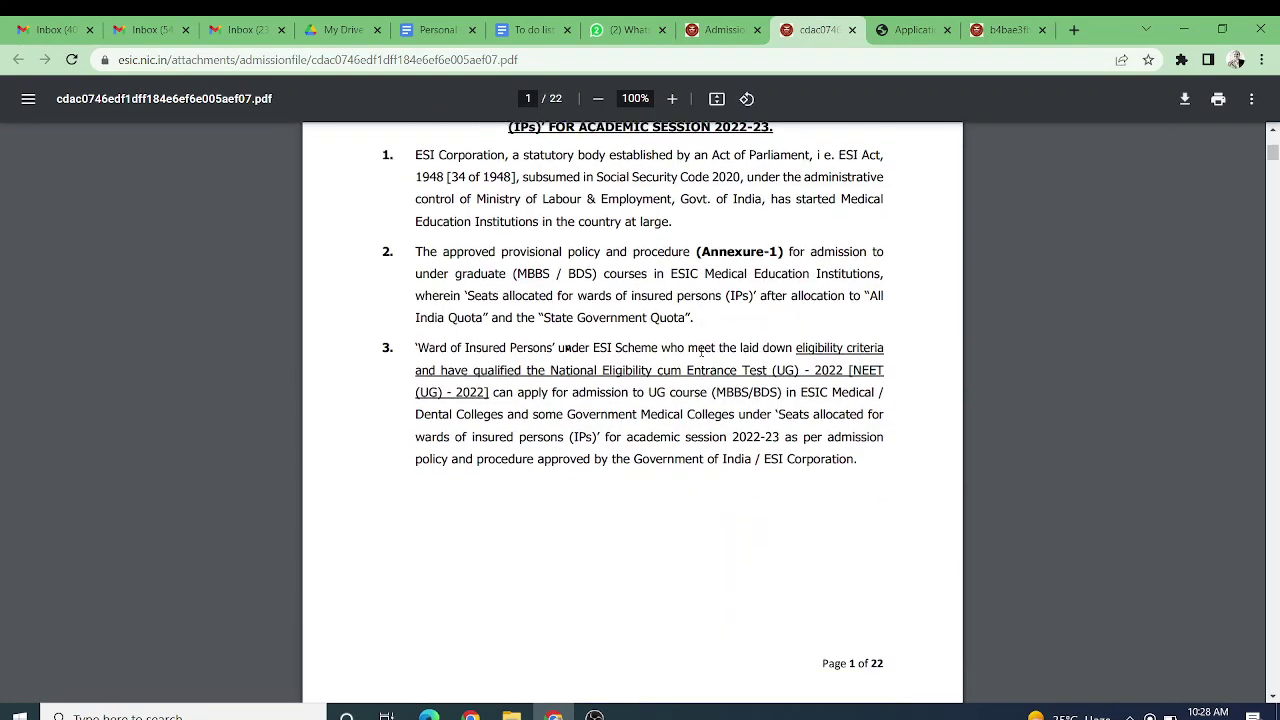
scroll(701, 352, "down", 10)
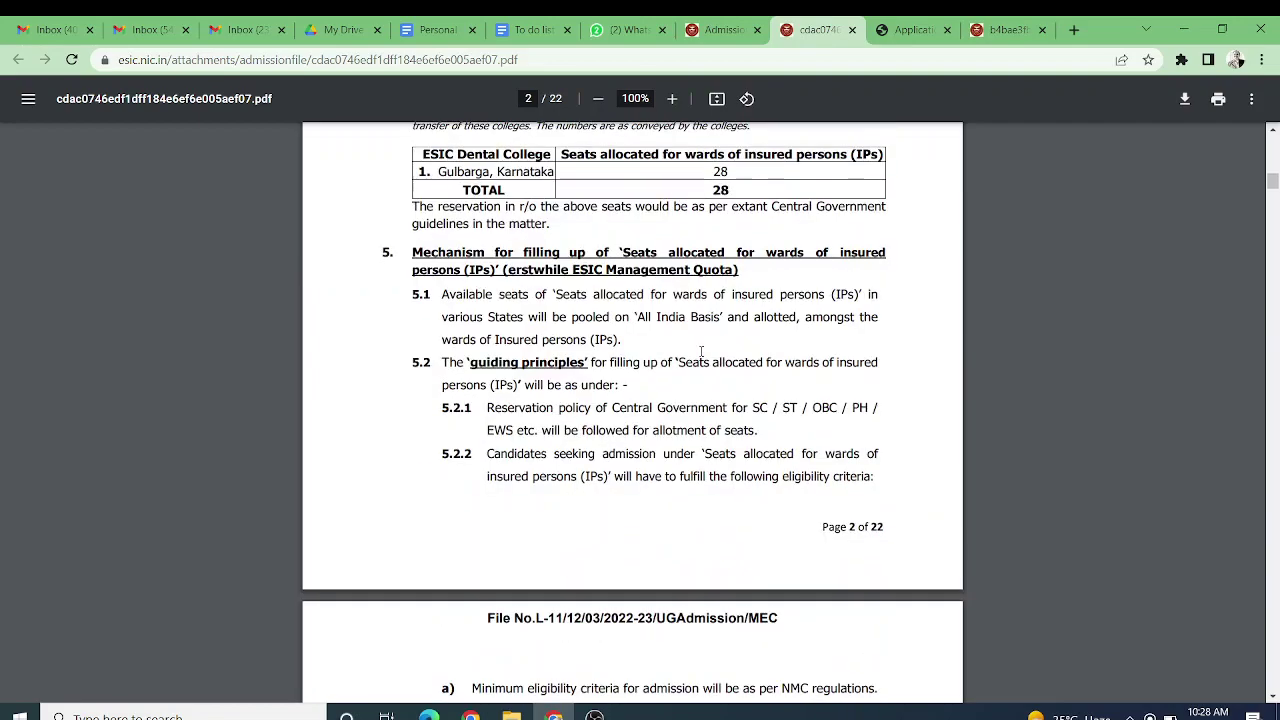
scroll(701, 352, "down", 12)
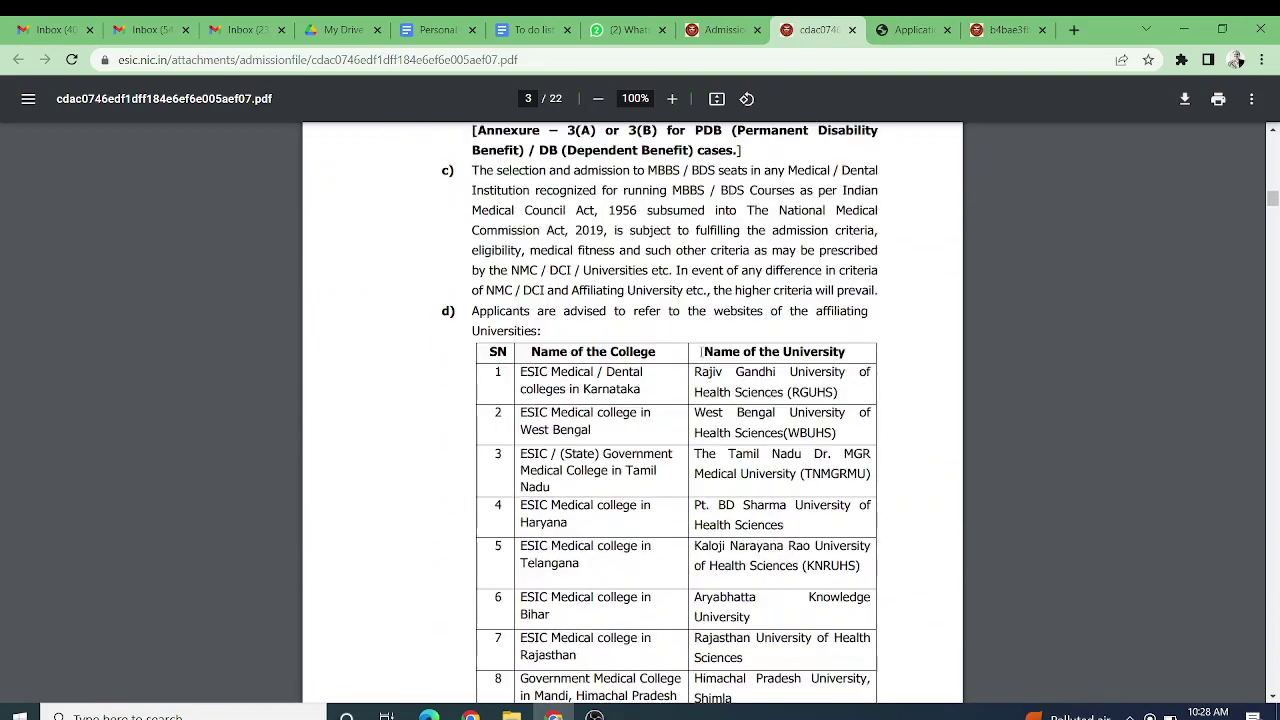
scroll(701, 352, "up", 4)
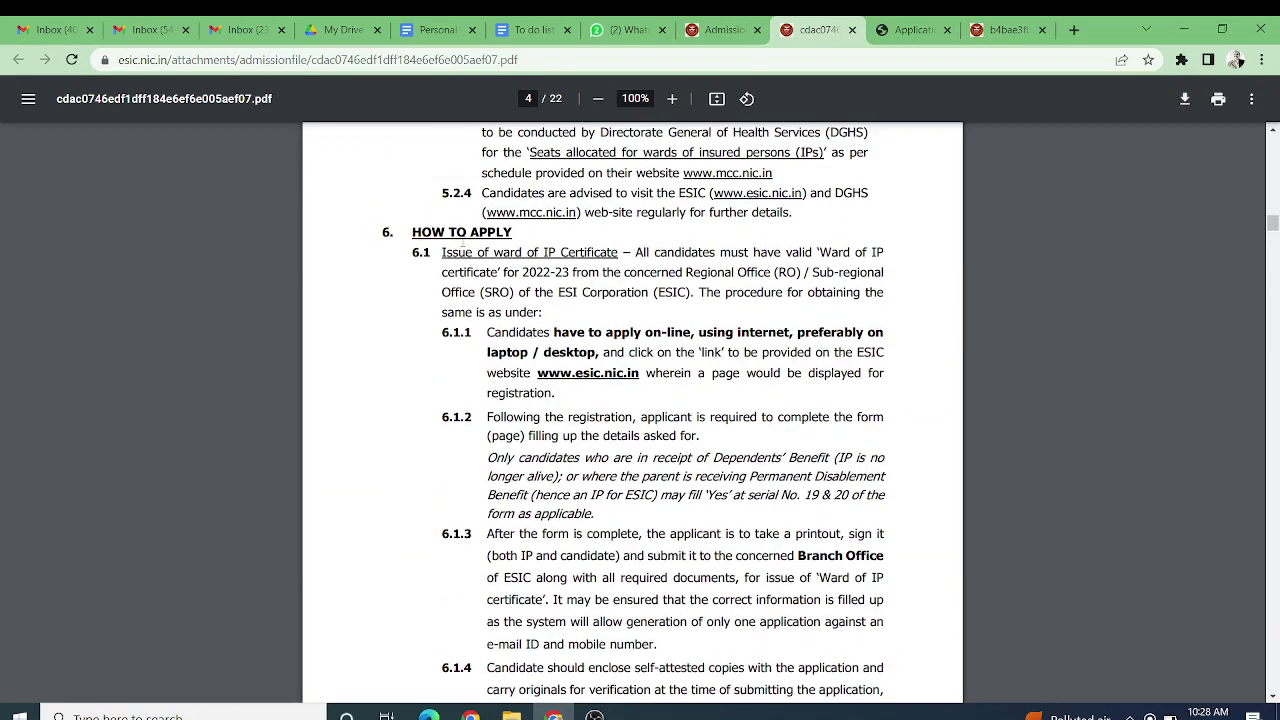
left_click_drag(456, 232, 540, 253)
left_click_drag(697, 332, 722, 398)
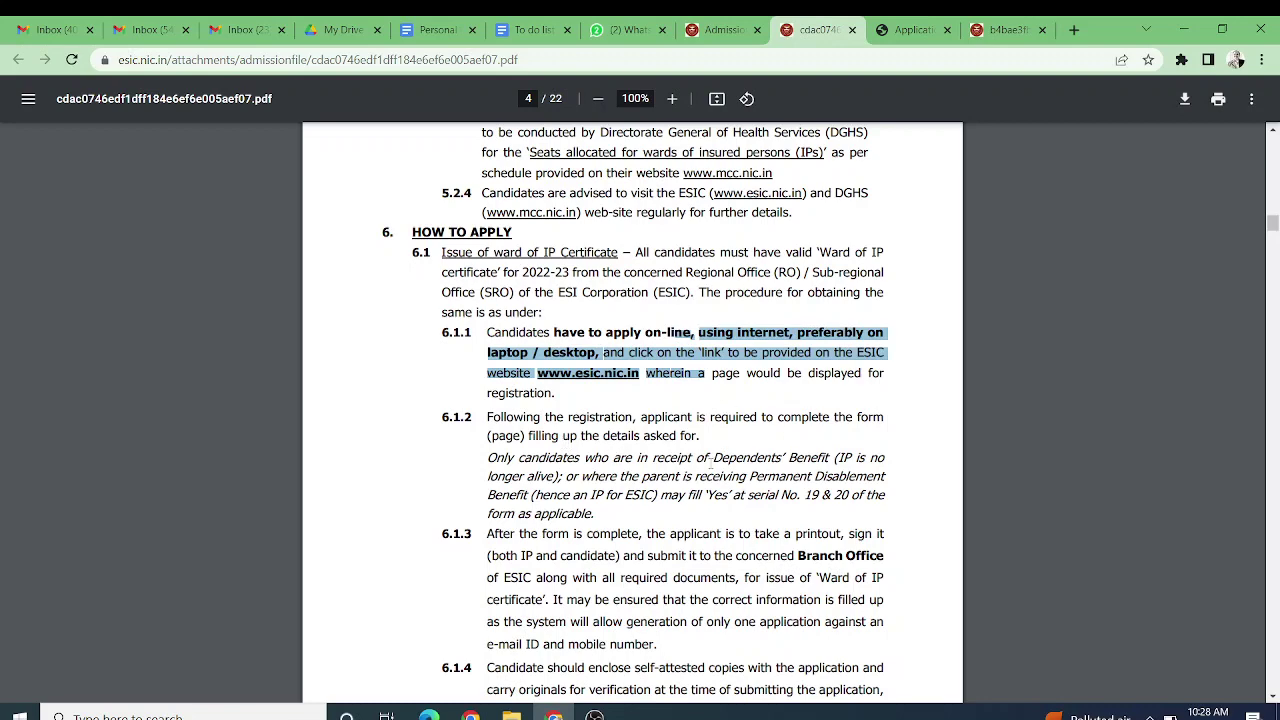
Step: Move on to the 6.1.4 documents list and highlight 'Copy of ESI Card'
scroll(687, 476, "down", 3)
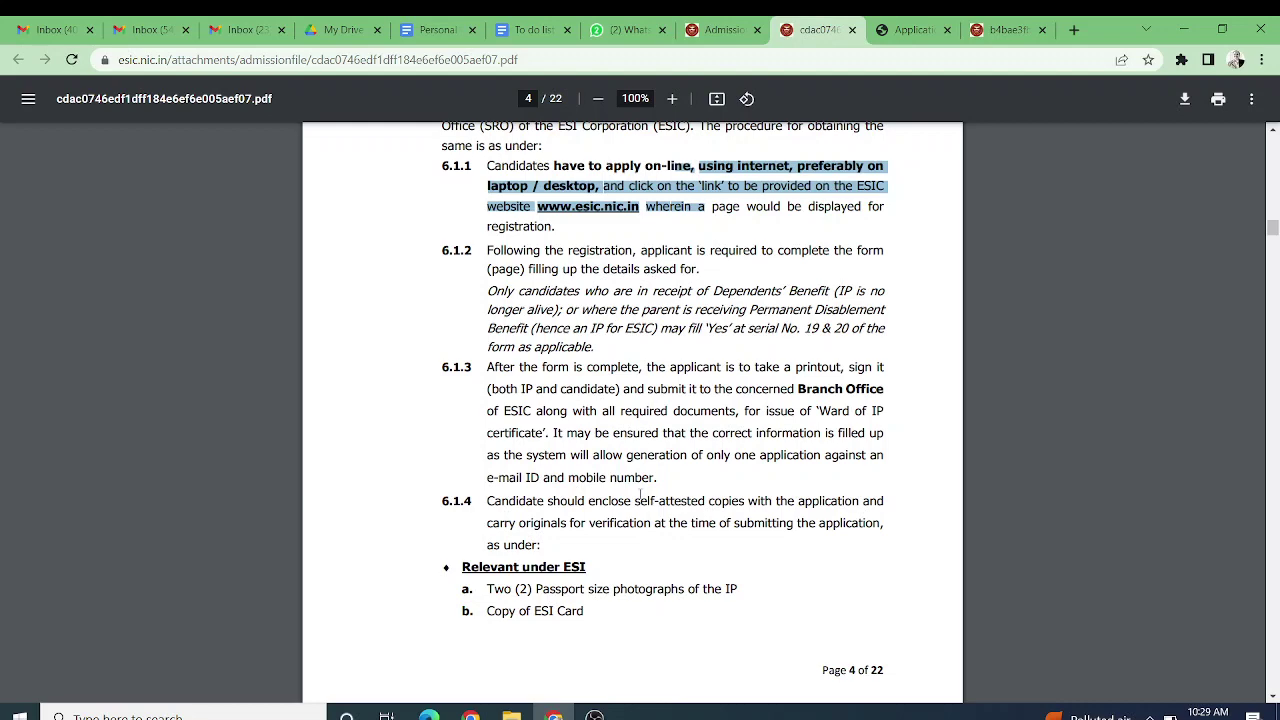
scroll(640, 494, "down", 4)
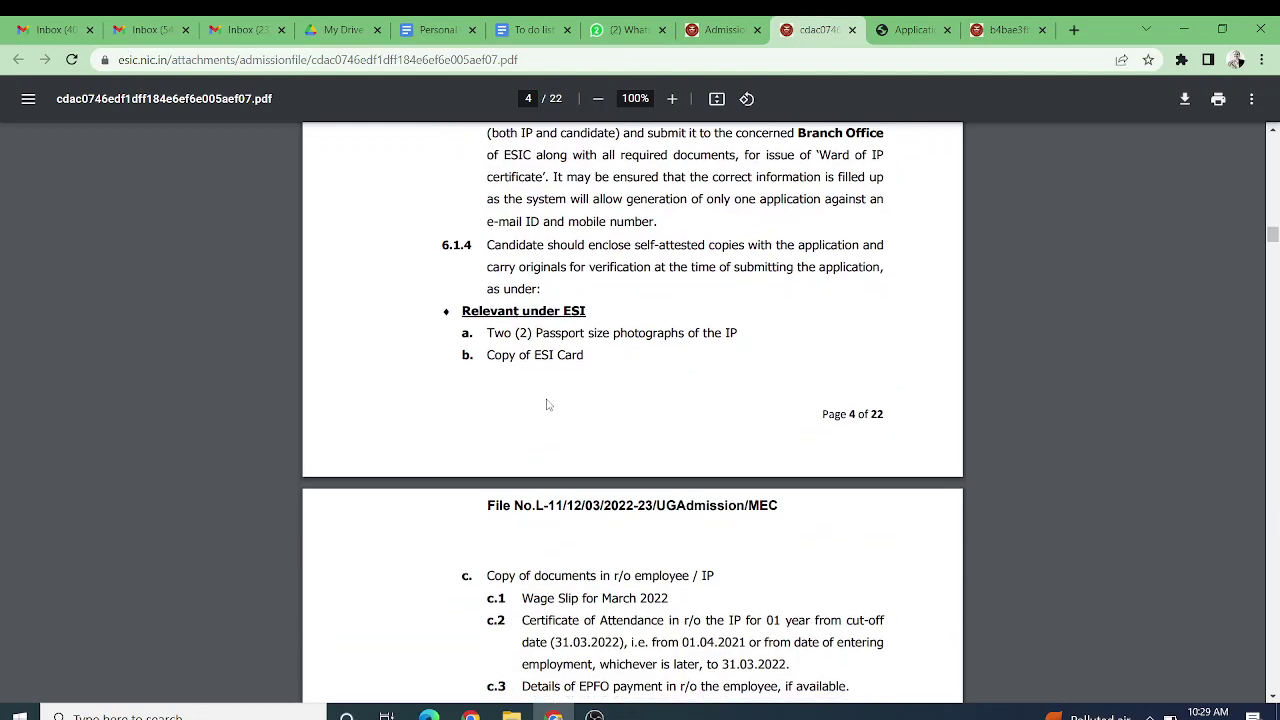
scroll(547, 404, "down", 2)
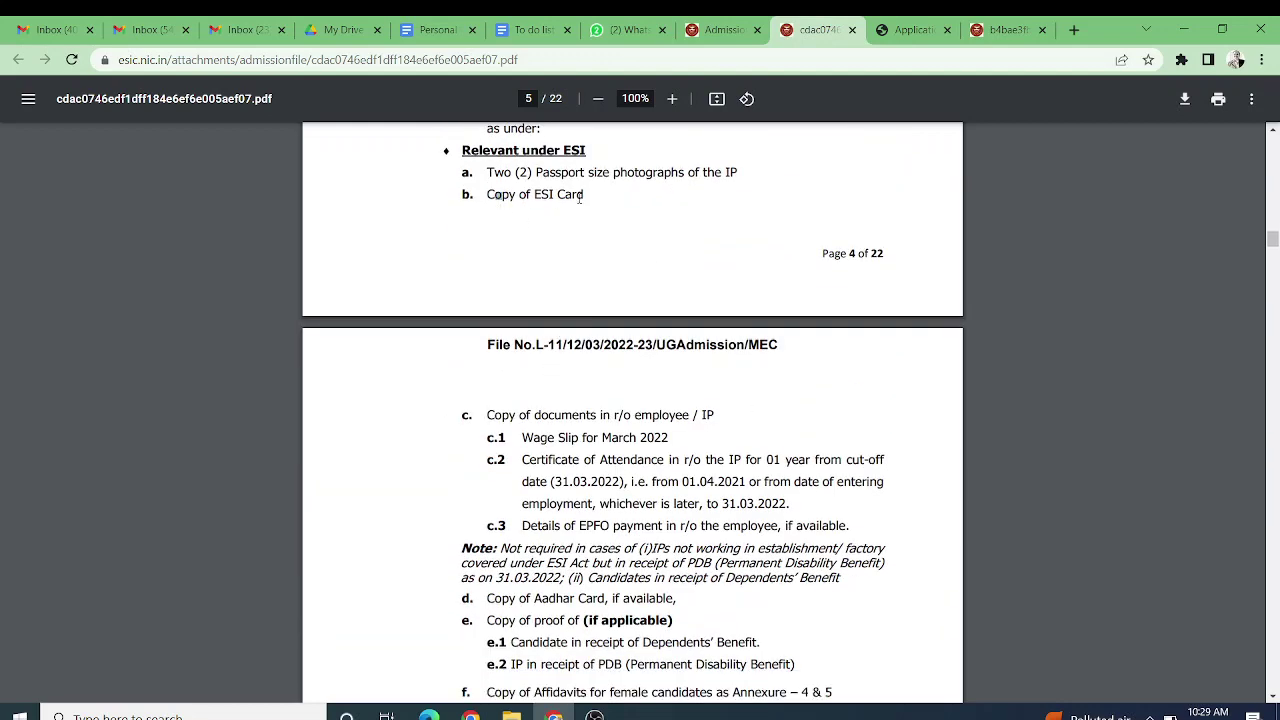
left_click_drag(579, 198, 591, 196)
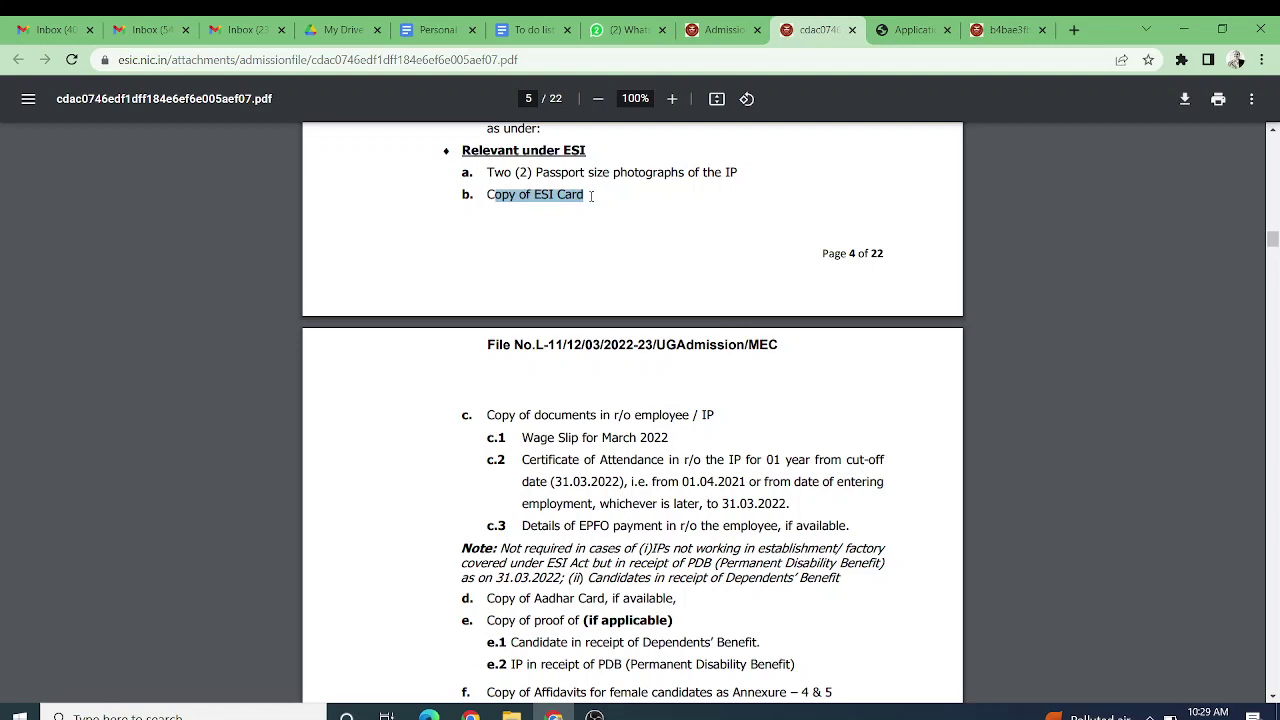